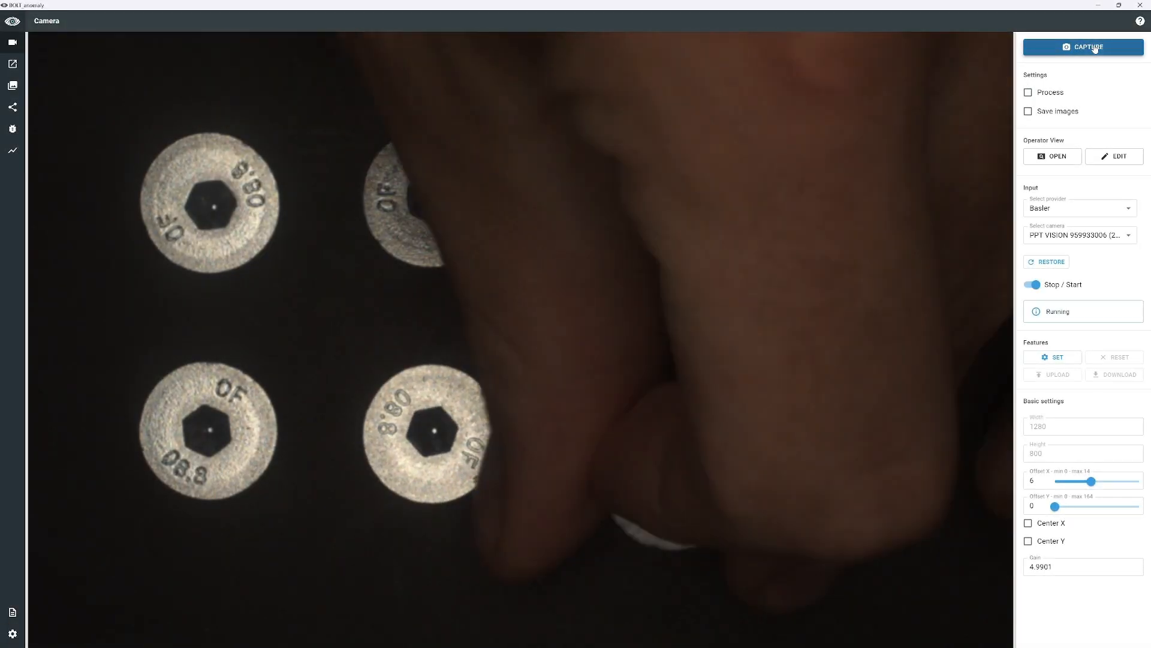
# Step: Capture a series of live camera frames showing the good bolts in varied rotations and arrangements
pyautogui.click(1094, 48)
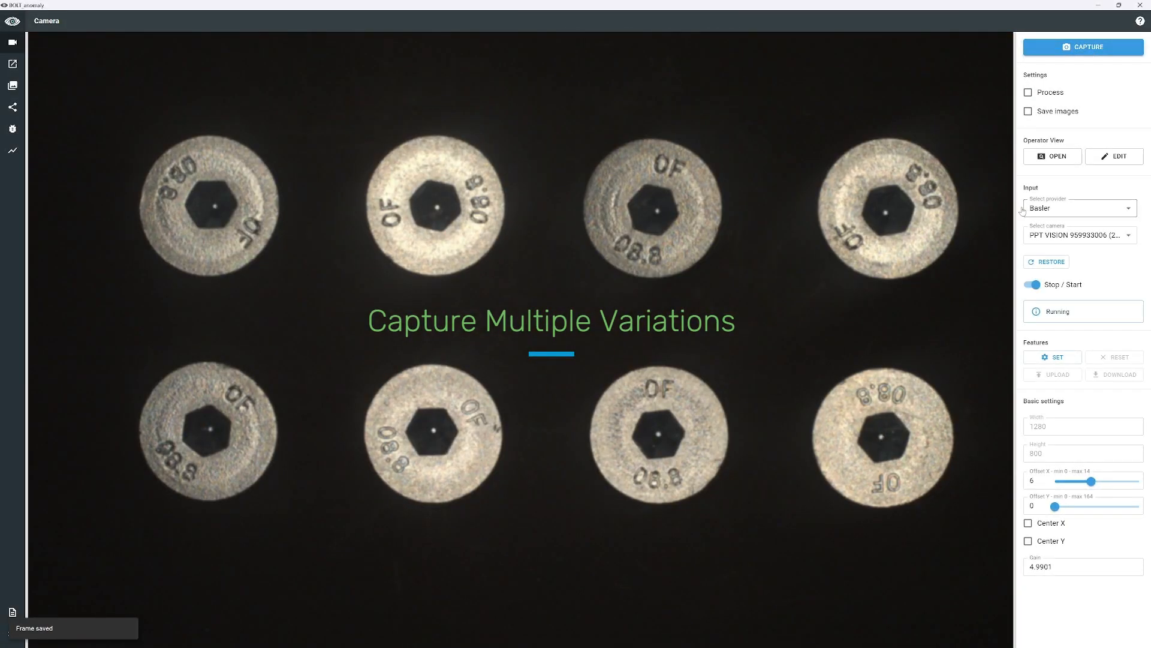
pyautogui.click(1063, 49)
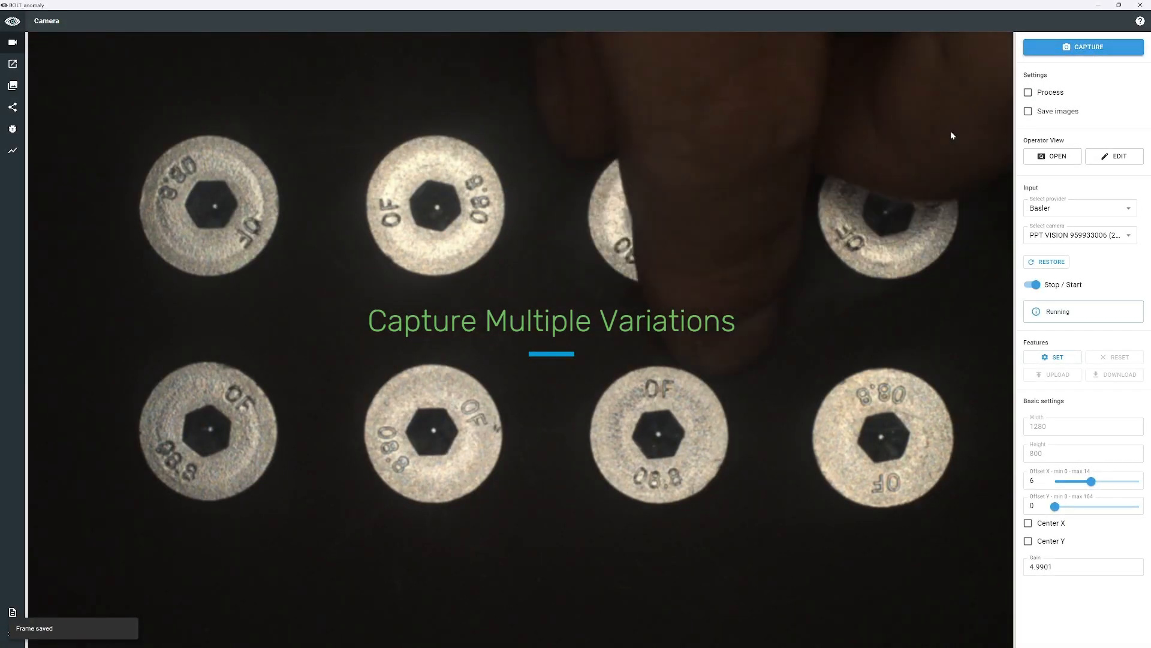
pyautogui.click(1063, 49)
pyautogui.click(1070, 50)
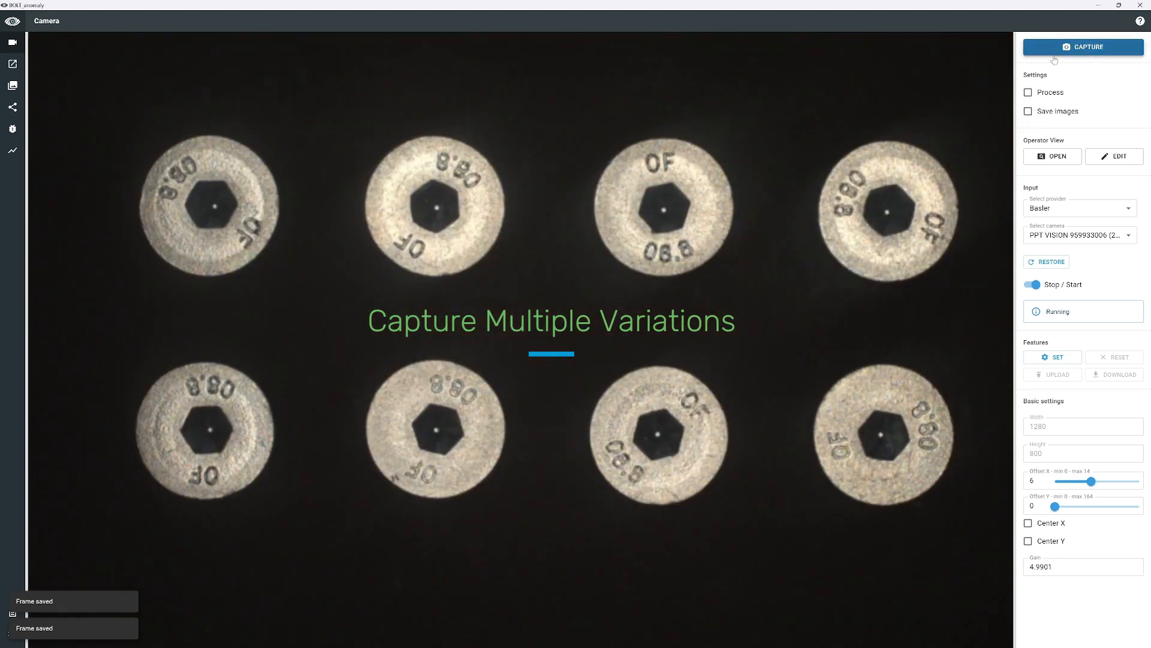
pyautogui.click(1069, 49)
pyautogui.click(1069, 50)
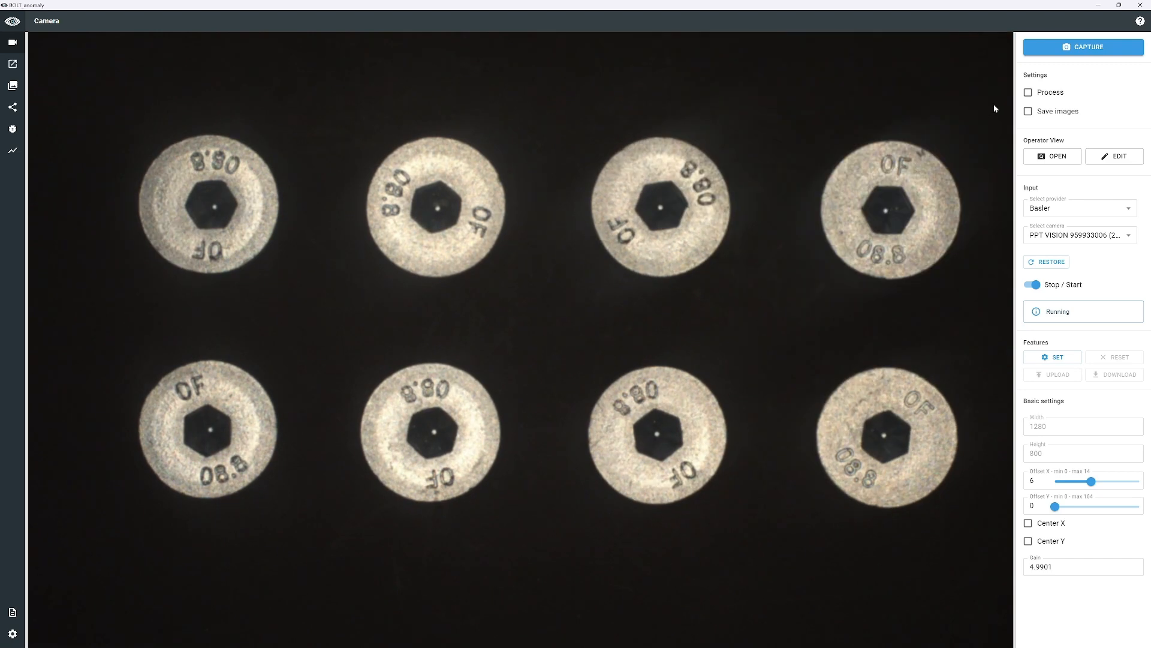
pyautogui.click(1067, 48)
pyautogui.click(1068, 48)
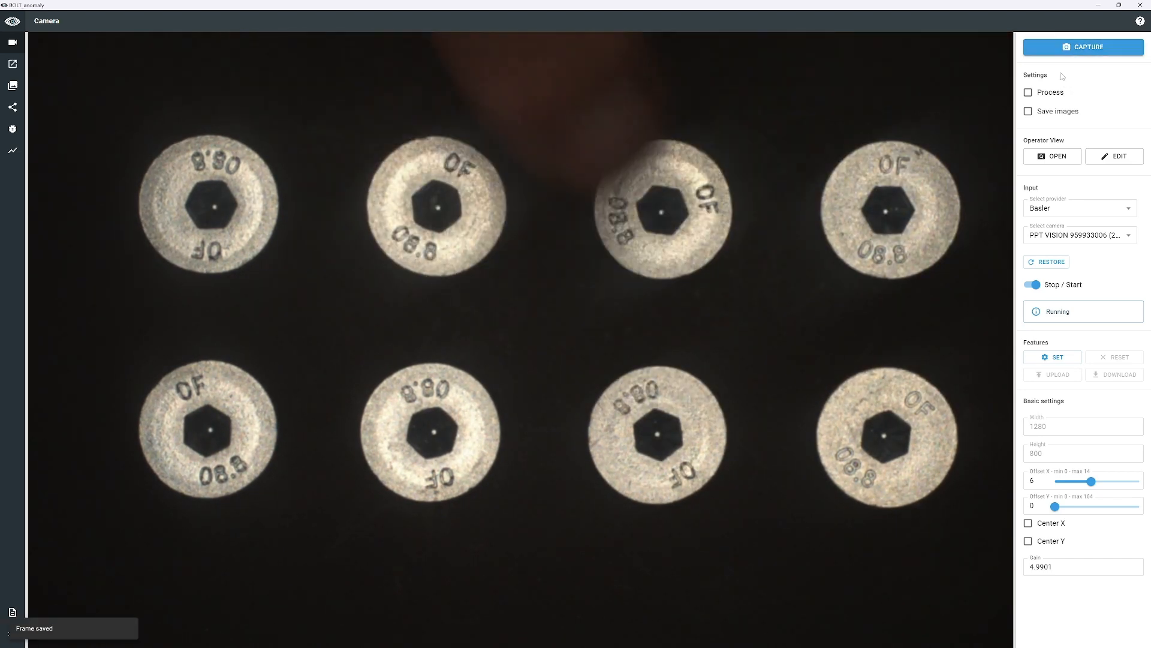
pyautogui.click(1067, 48)
pyautogui.click(1074, 48)
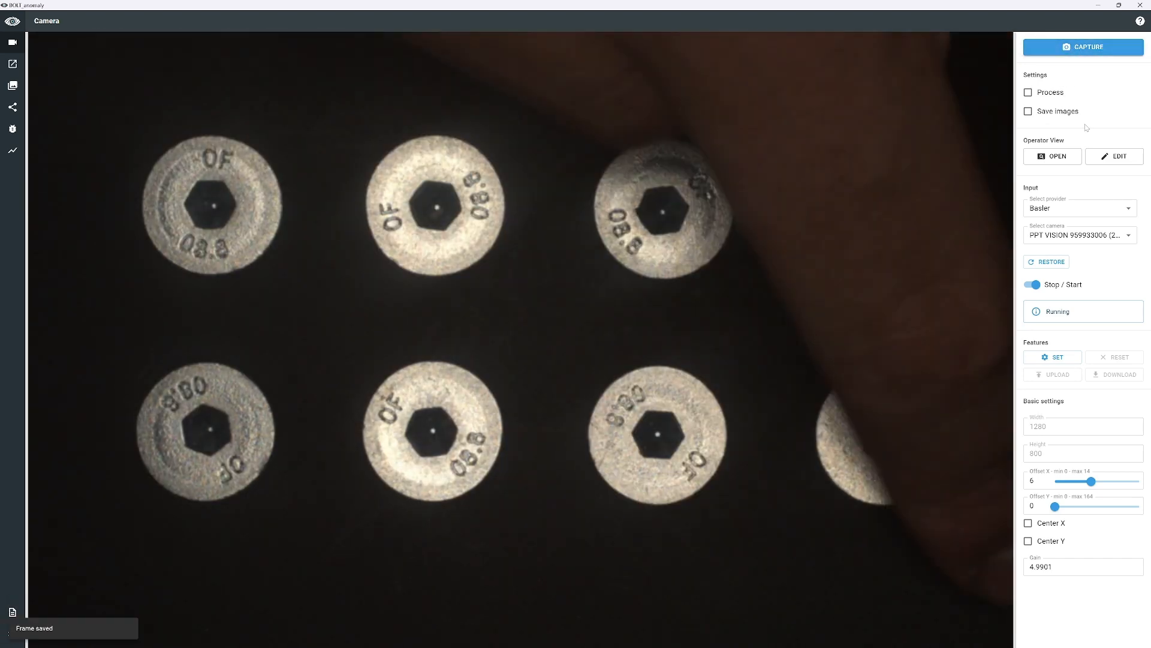
pyautogui.click(1088, 48)
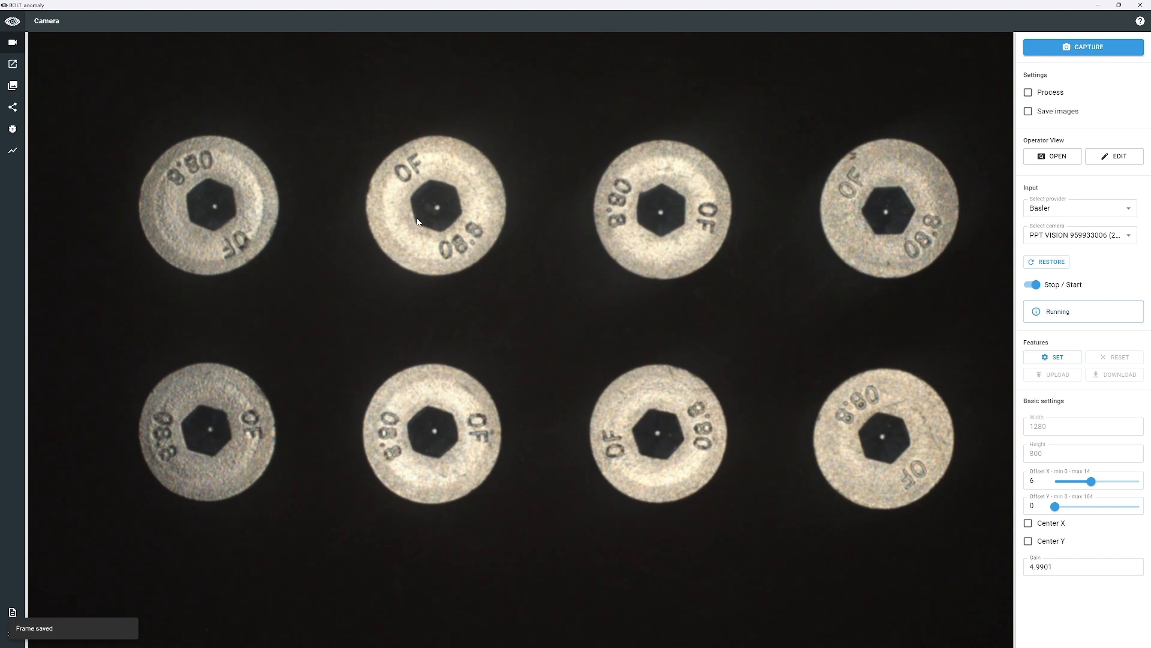
# Step: Add an Anomaly Detector module between the camera and the output of the module flow and save the changes
pyautogui.moveTo(8, 107)
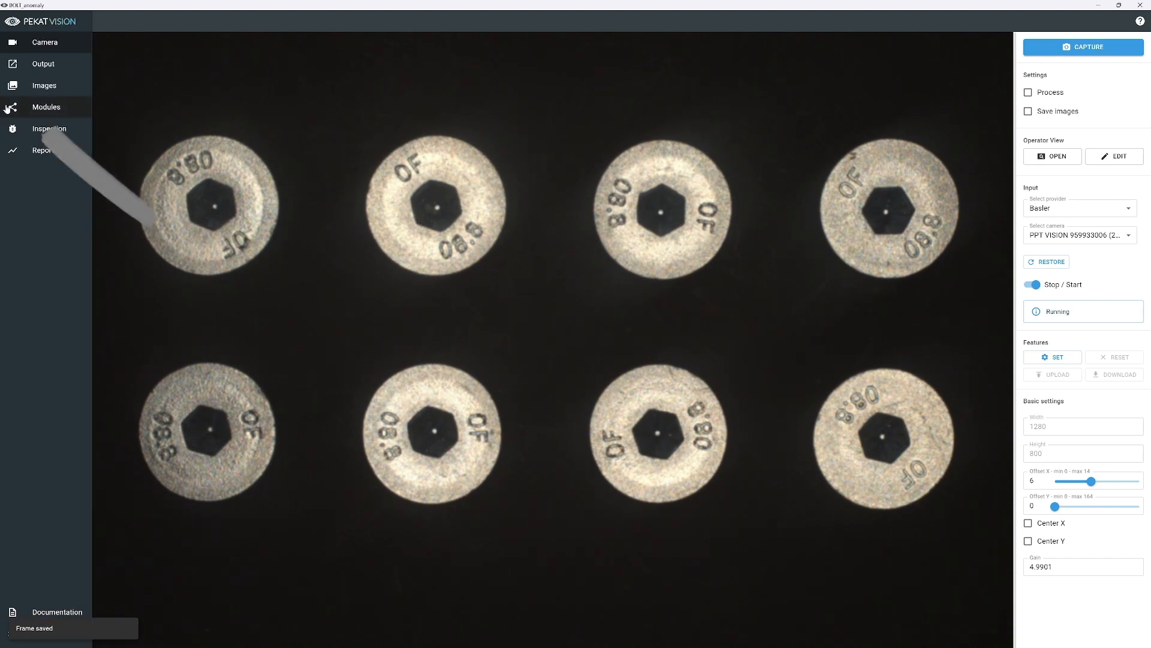
pyautogui.click(24, 112)
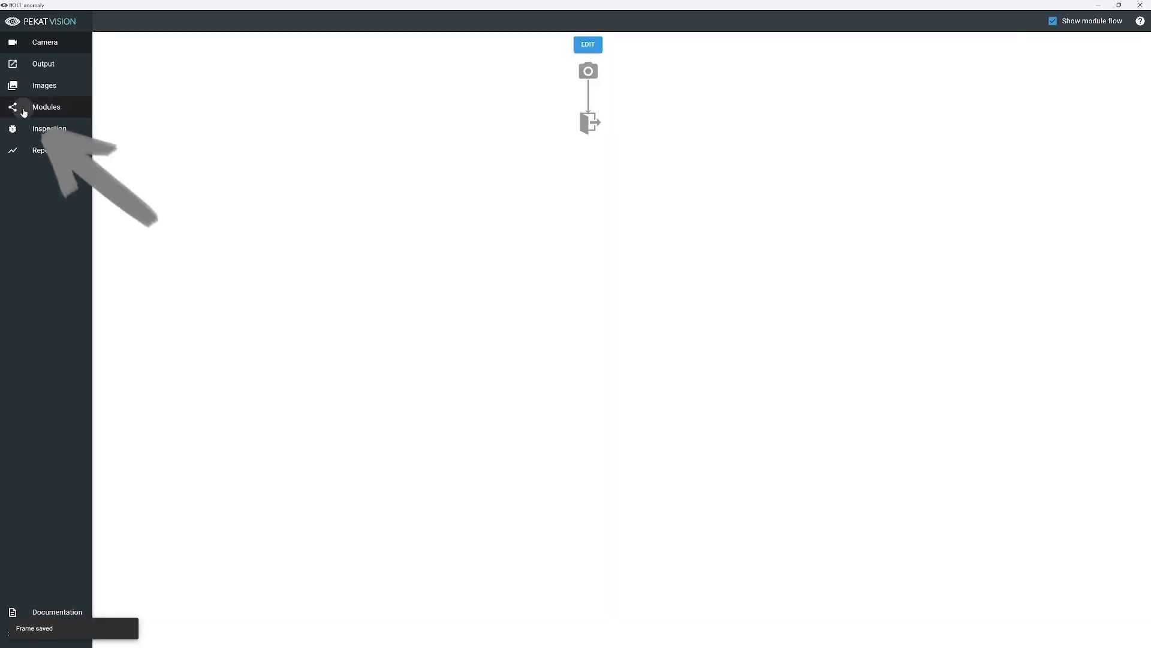
pyautogui.click(588, 44)
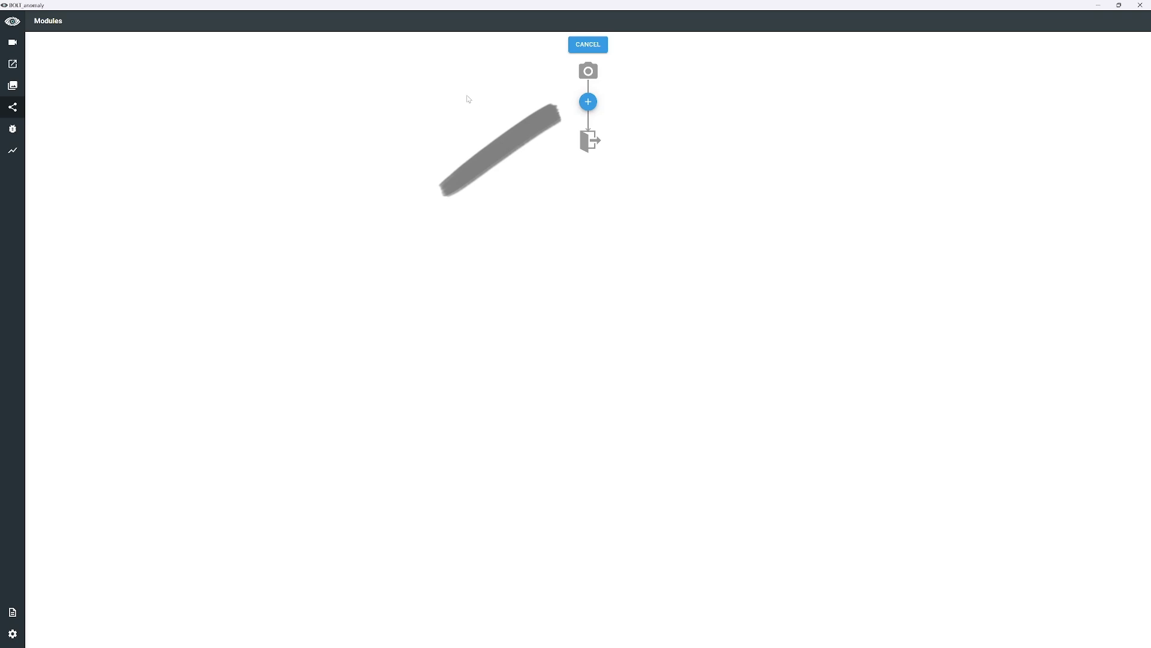
pyautogui.click(589, 101)
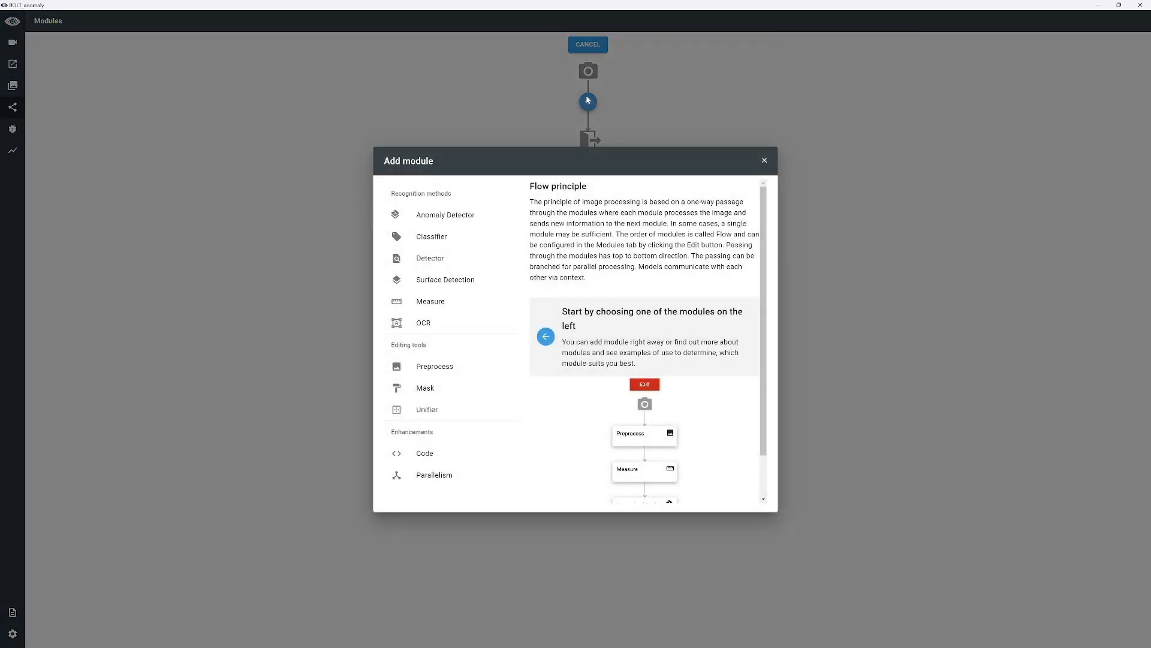
pyautogui.click(445, 215)
pyautogui.click(504, 216)
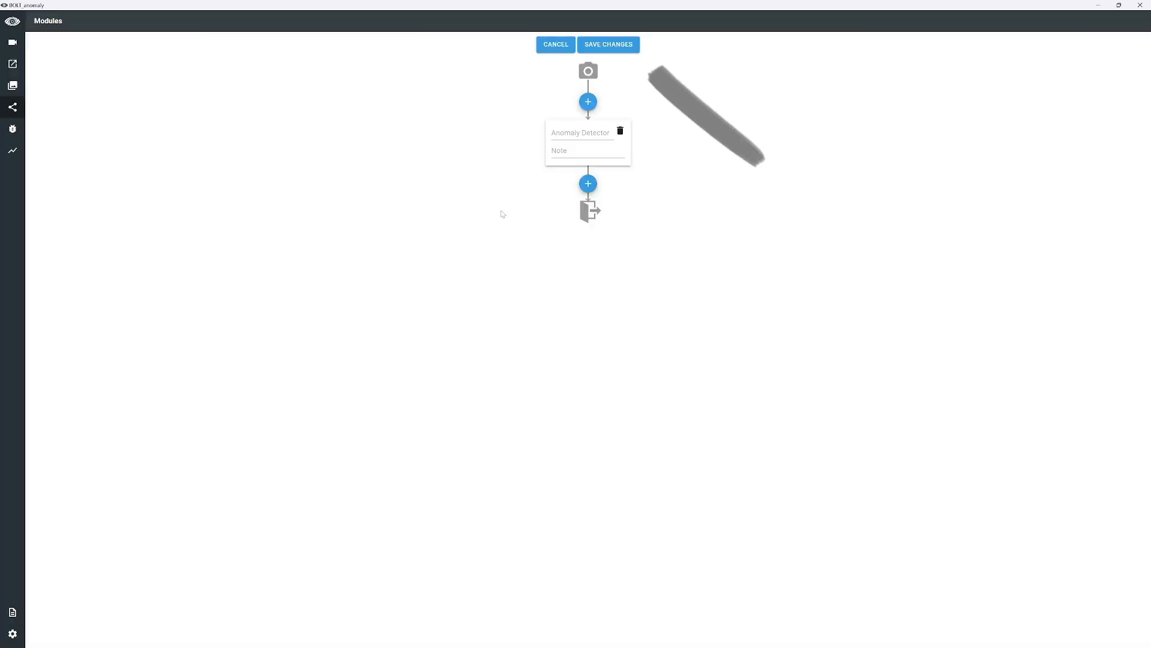
pyautogui.click(608, 54)
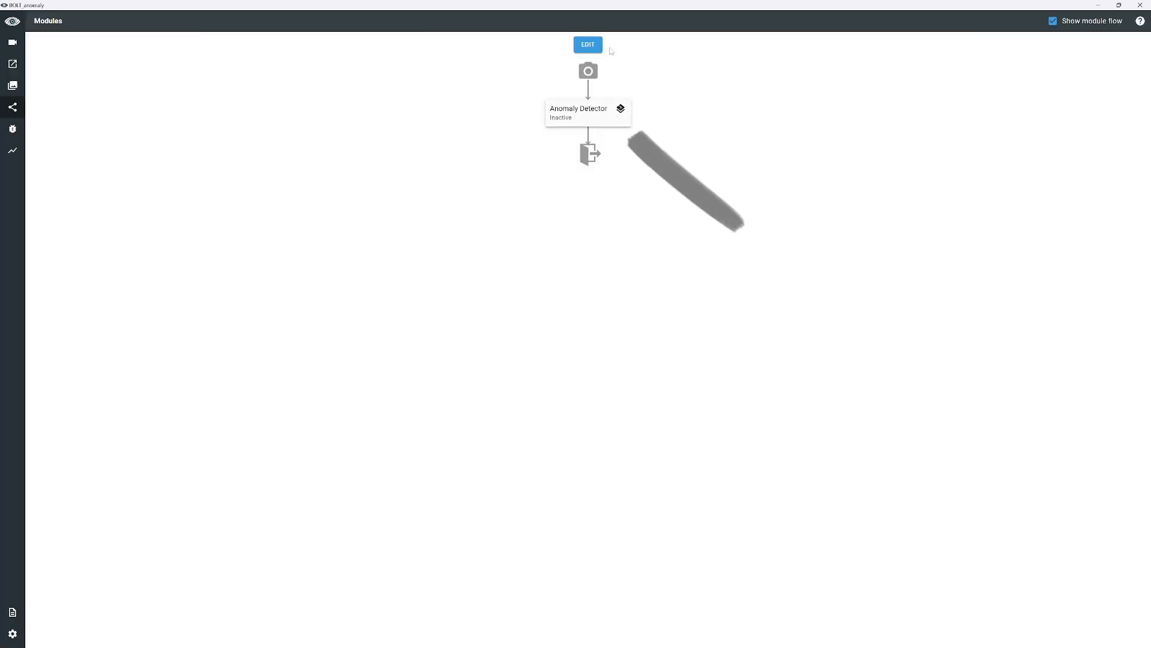
# Step: Open the Anomaly Detector for training and annotate the seven newest images, 16:29:47.236 through 16:29:16.154, as OK
pyautogui.click(589, 121)
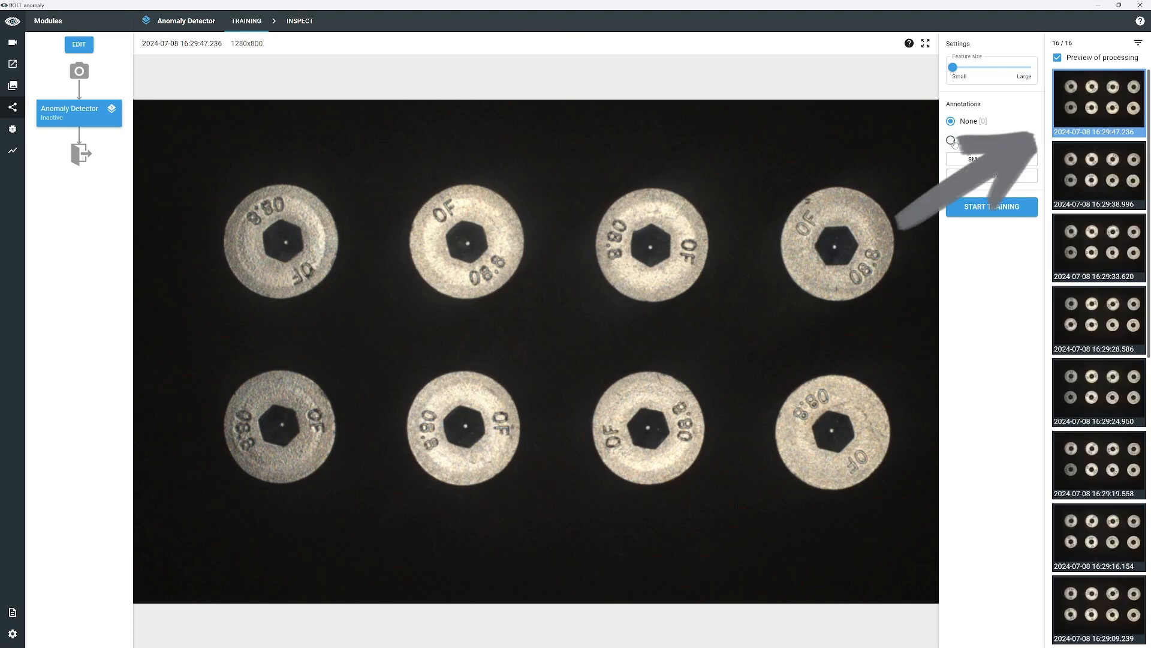
pyautogui.click(1090, 159)
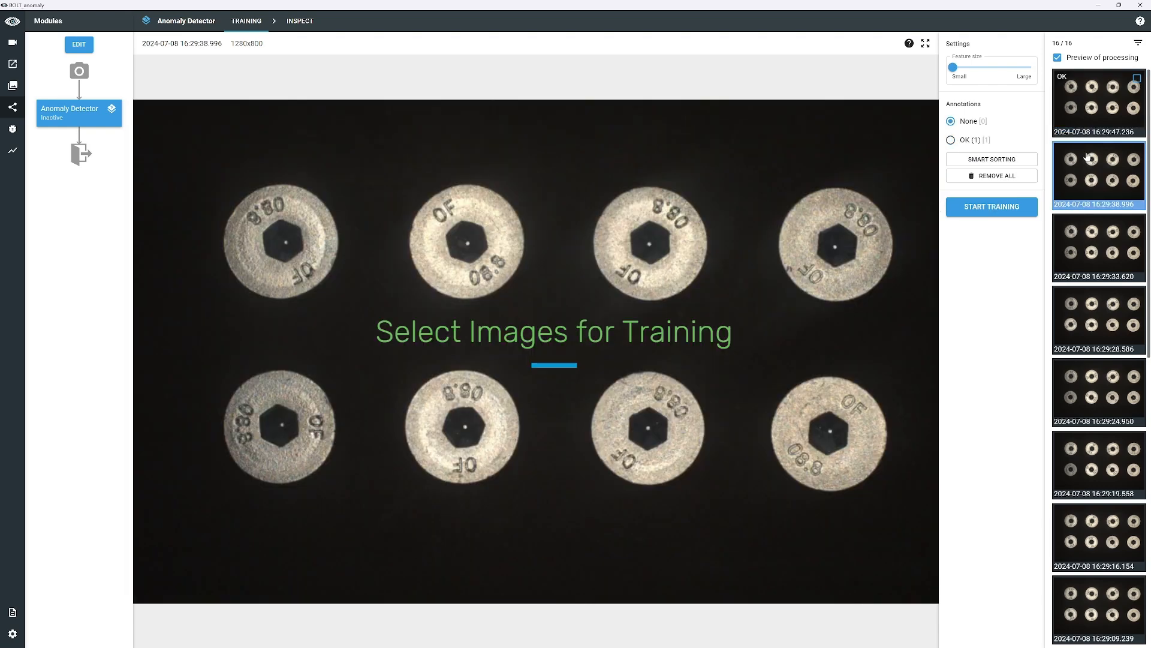
pyautogui.press('1')
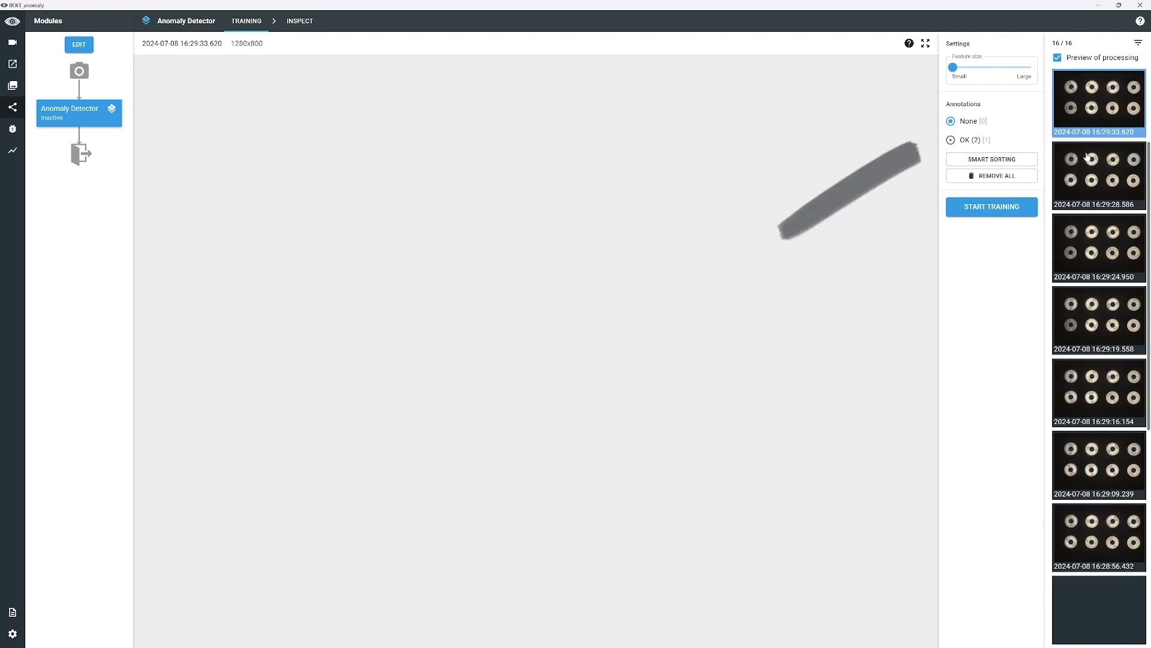
pyautogui.press('1')
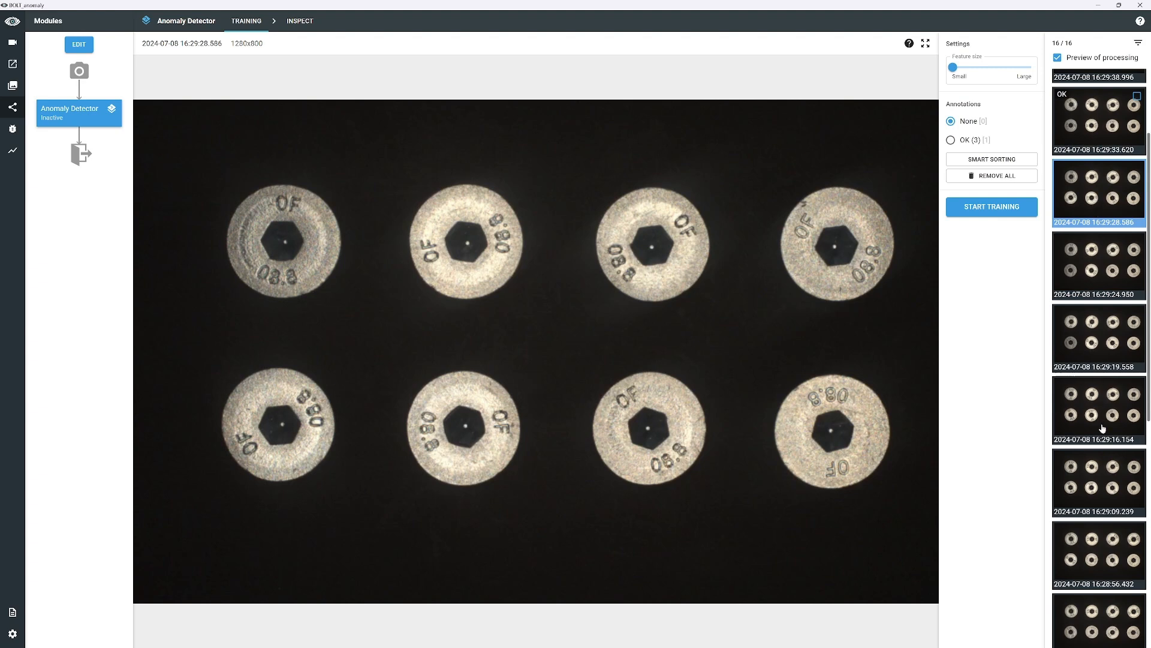
pyautogui.keyDown('shift'); pyautogui.click(1105, 434); pyautogui.keyUp('shift')
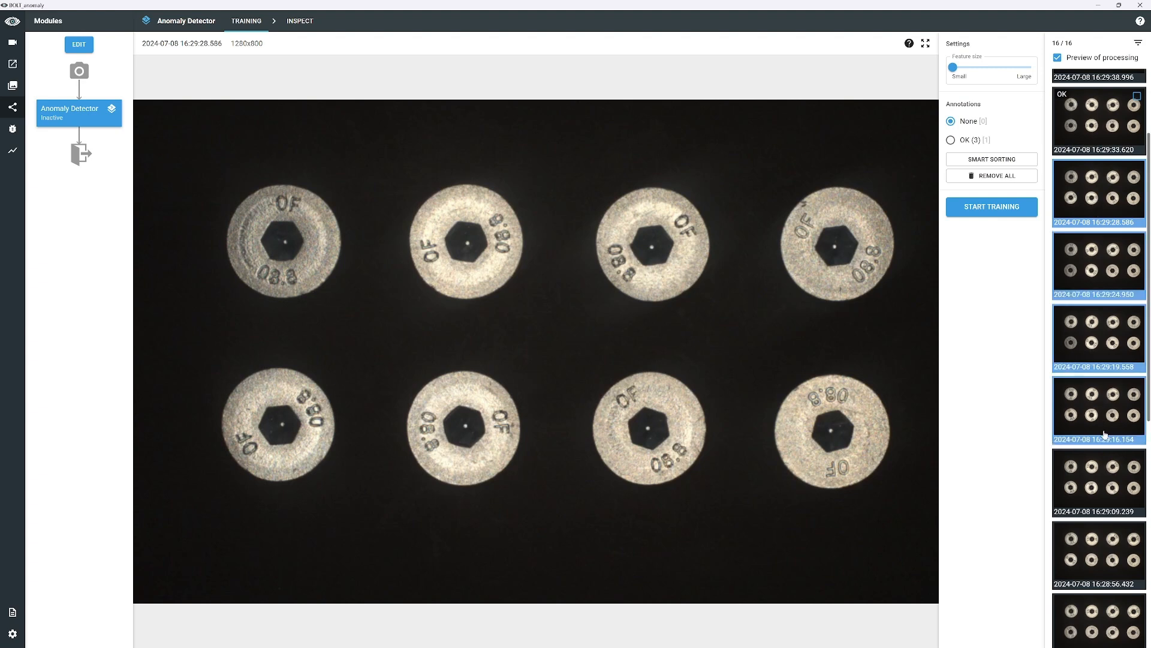
pyautogui.click(971, 146)
# Step: Annotate the three consecutive images from 16:28:56.432 to 16:28:49.359 as OK
pyautogui.scroll(-4, 1104, 258)
pyautogui.click(1111, 262)
pyautogui.scroll(-2, 1109, 263)
pyautogui.click(1109, 262)
pyautogui.scroll(-1, 1108, 262)
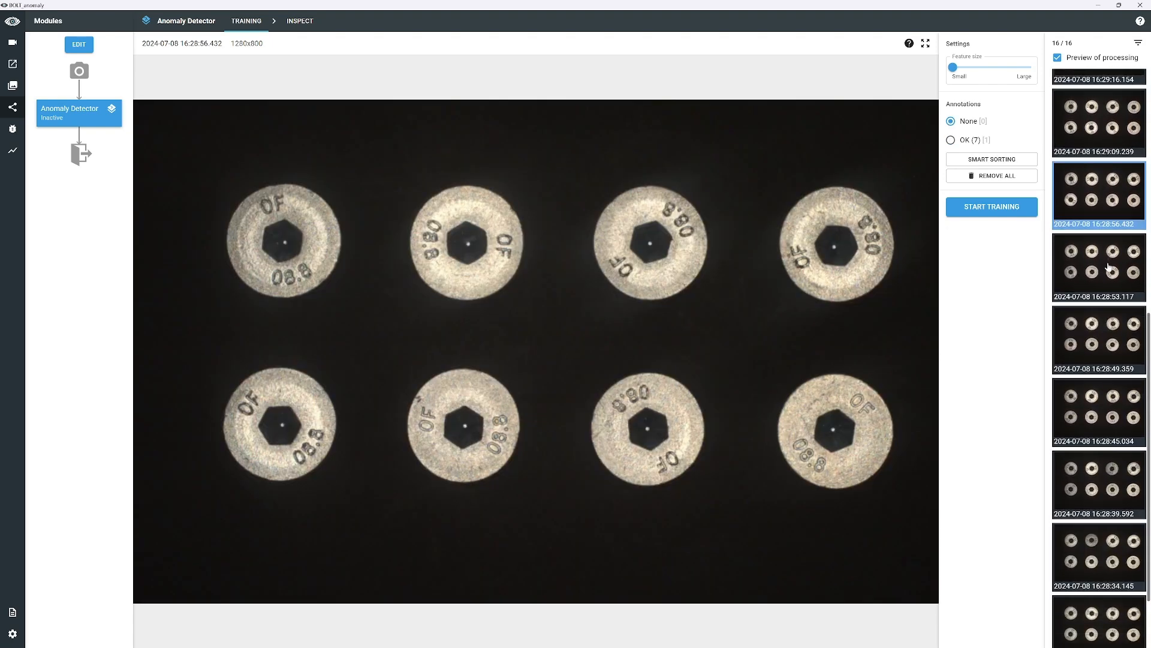
pyautogui.click(1106, 286)
pyautogui.keyDown('shift'); pyautogui.click(1098, 367); pyautogui.keyUp('shift')
pyautogui.keyDown('ctrl'); pyautogui.click(1108, 202); pyautogui.keyUp('ctrl')
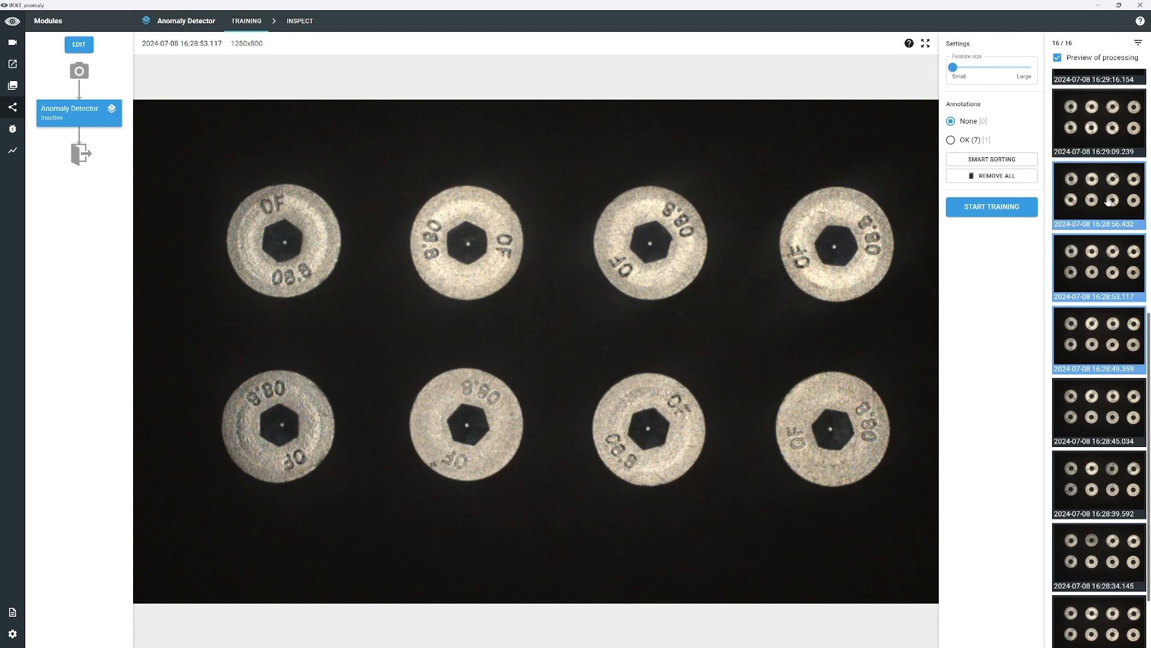
pyautogui.click(977, 144)
# Step: Annotate the six remaining images, 16:29:09.239 and the five oldest, as OK
pyautogui.click(1087, 150)
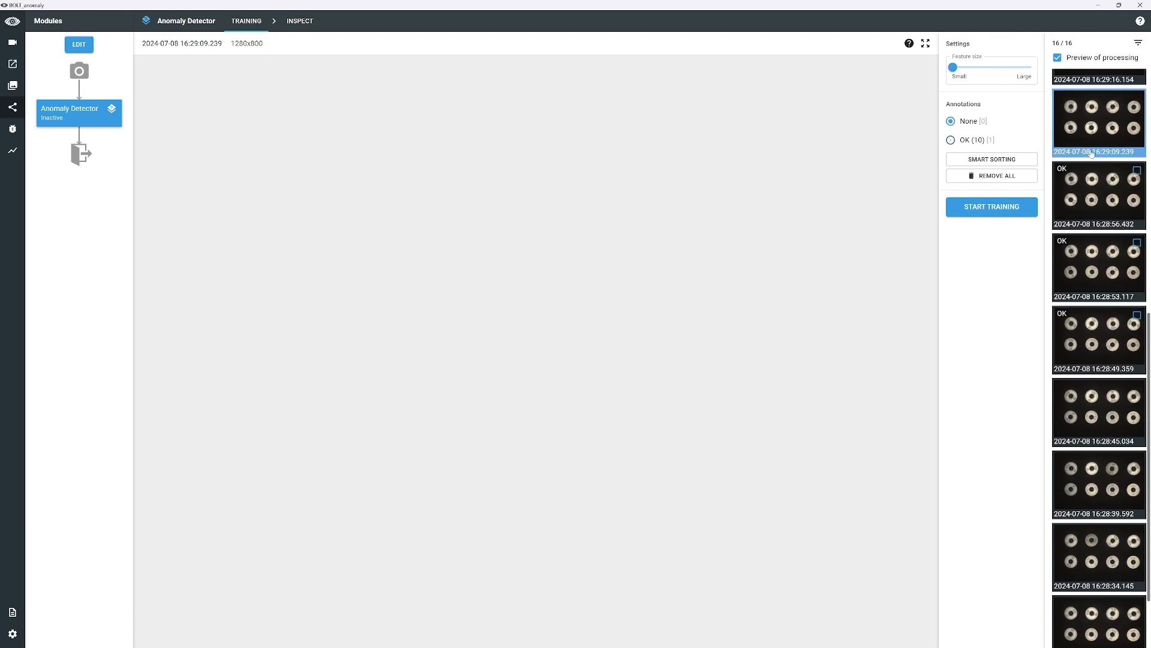
pyautogui.scroll(2, 1121, 198)
pyautogui.scroll(-3, 1122, 199)
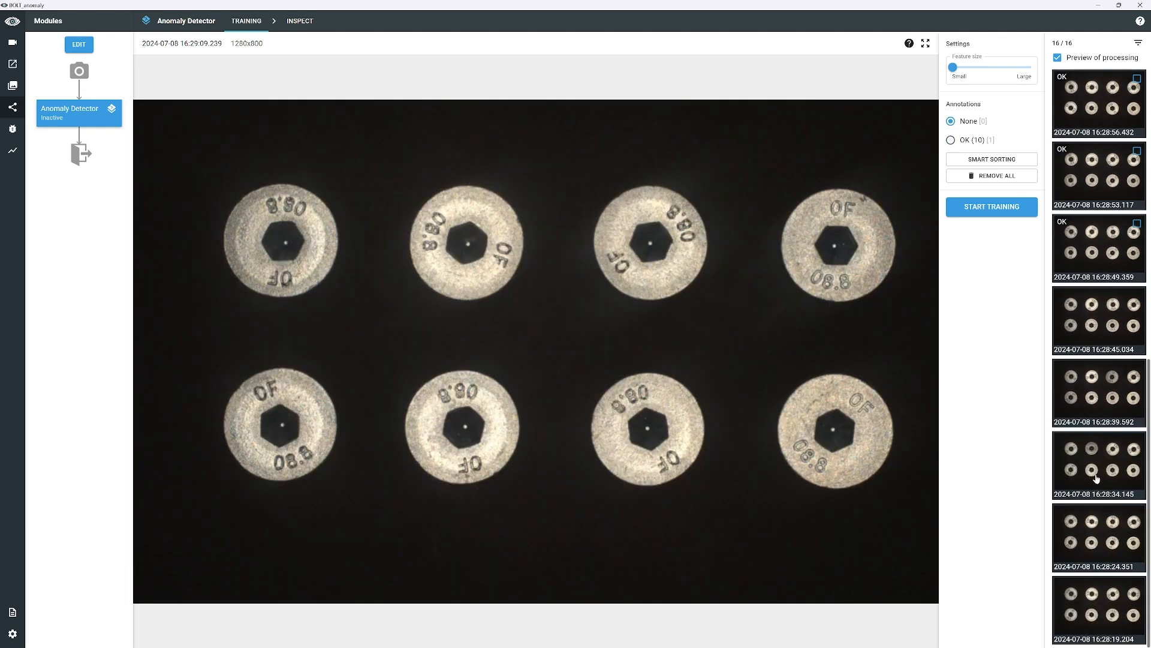
pyautogui.keyDown('shift'); pyautogui.click(1097, 590); pyautogui.keyUp('shift')
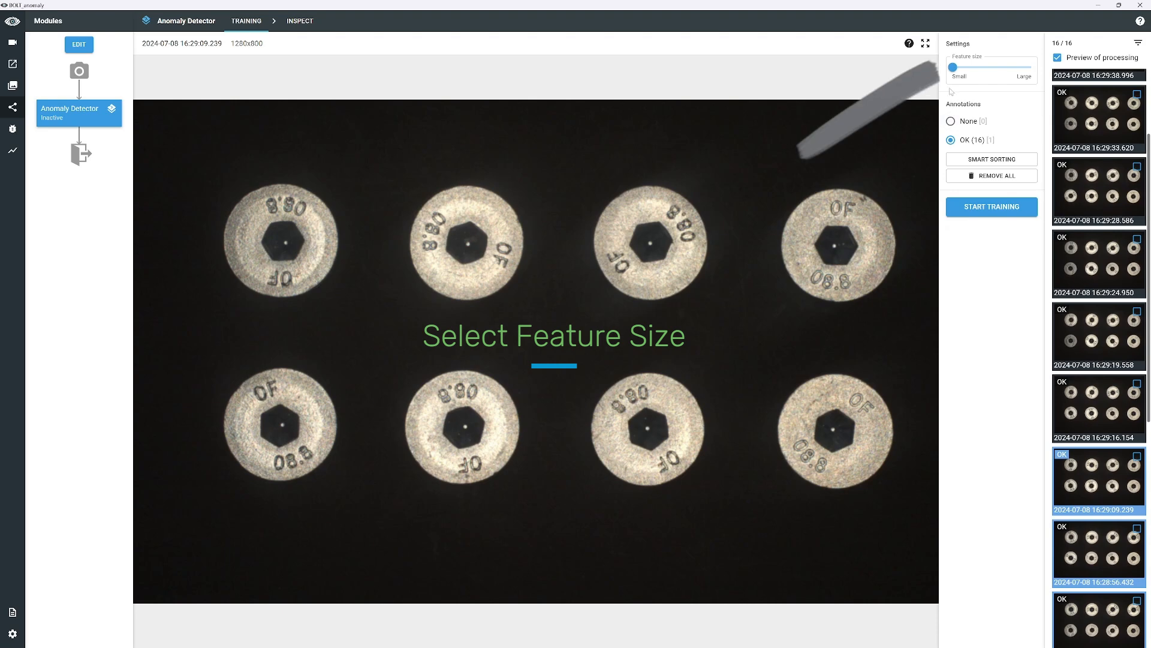
# Step: Train the anomaly detector on the OK images as Model 3, using the small feature size
pyautogui.moveTo(954, 75)
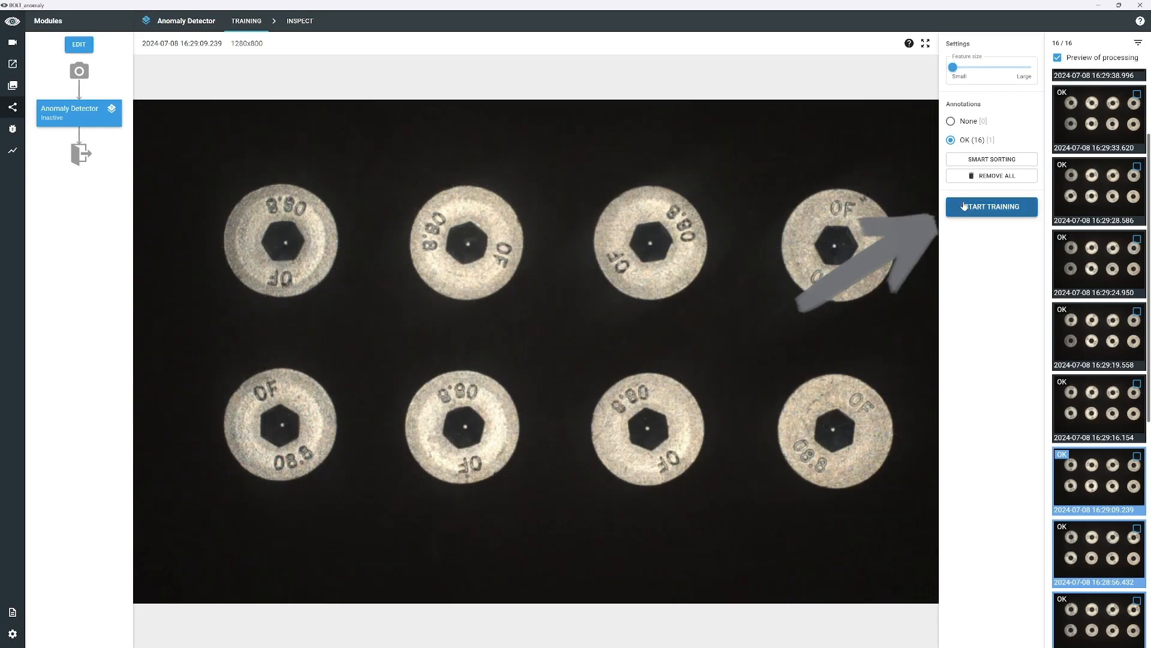
pyautogui.click(992, 206)
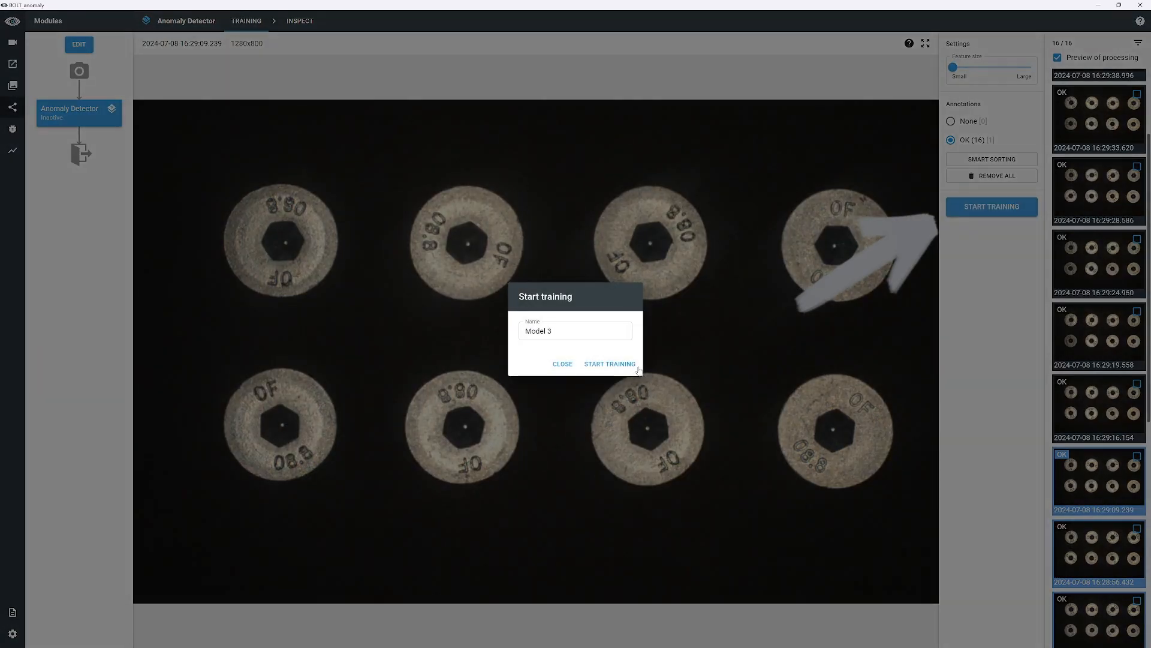
pyautogui.click(634, 365)
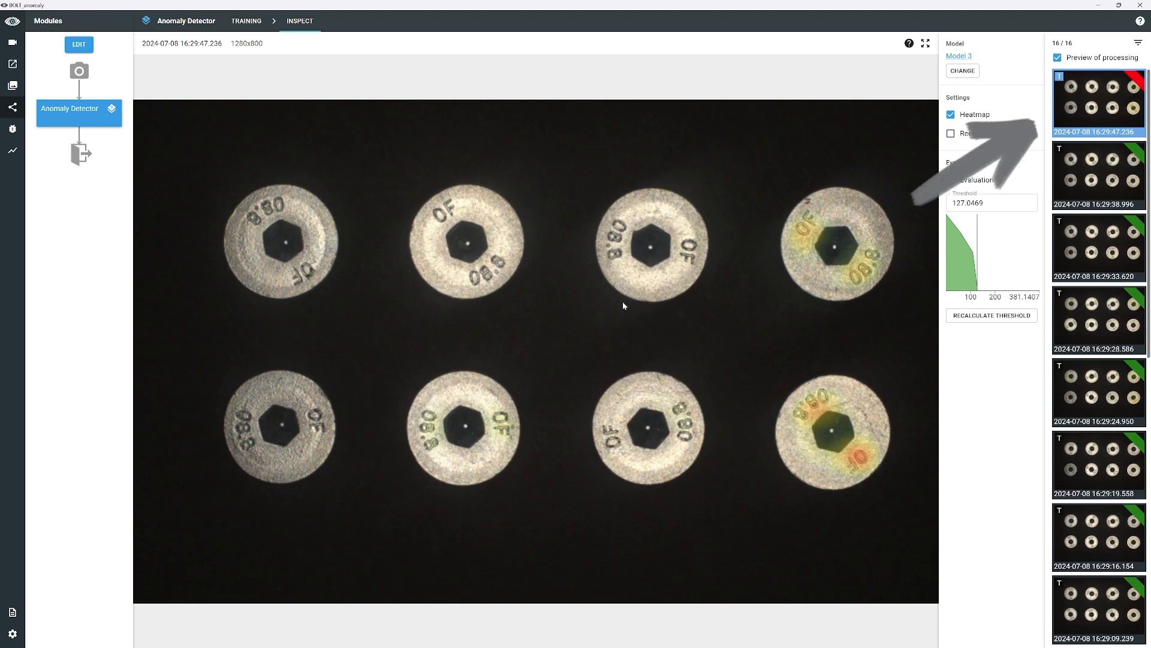
# Step: Enable processing on the live camera and capture one frame of good bolts and one with a defective bolt
pyautogui.click(46, 43)
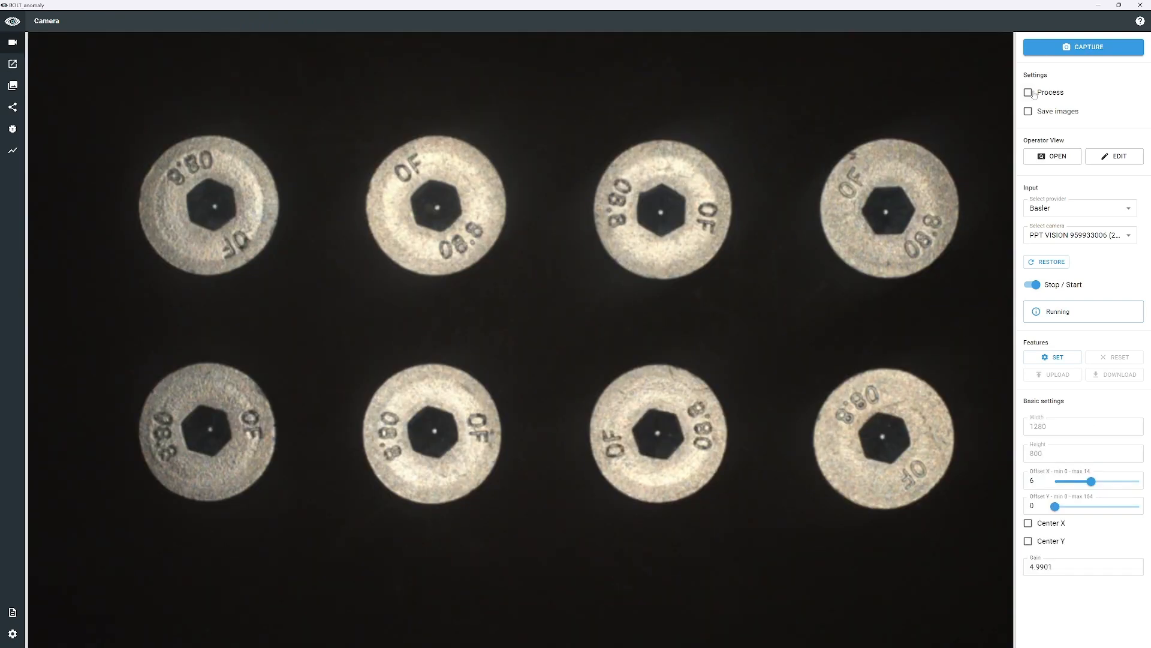
pyautogui.click(1033, 94)
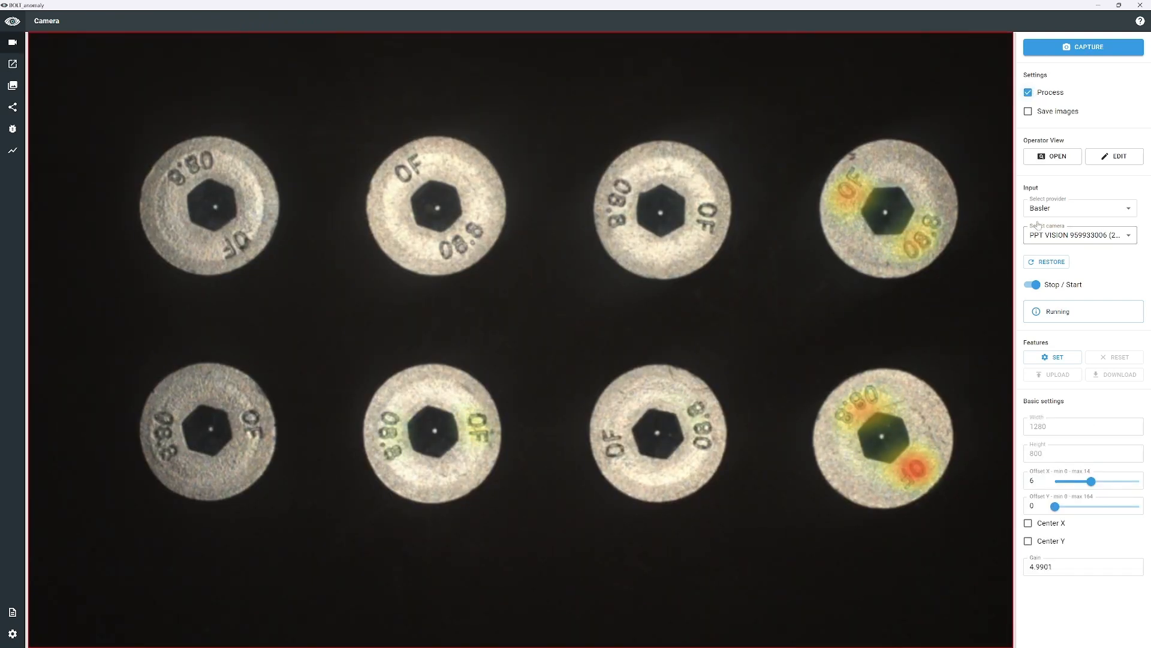
pyautogui.click(1088, 52)
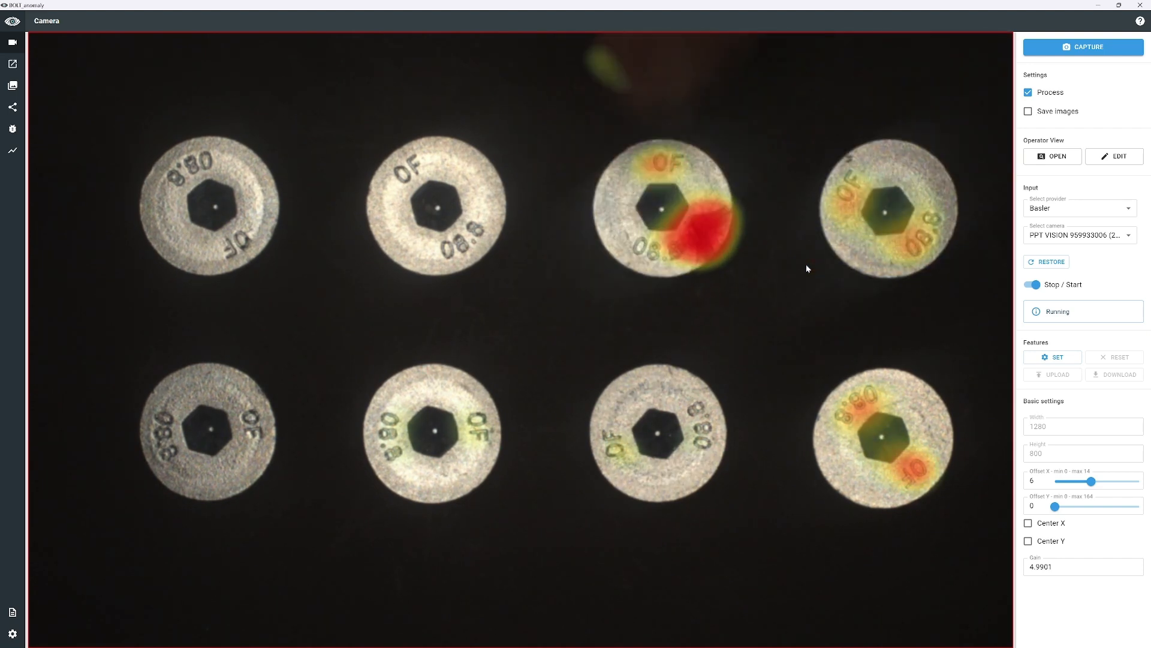
pyautogui.click(1065, 49)
# Step: Turn off processing for the module flow and open the Anomaly Detector's inspection of the captured images
pyautogui.click(53, 113)
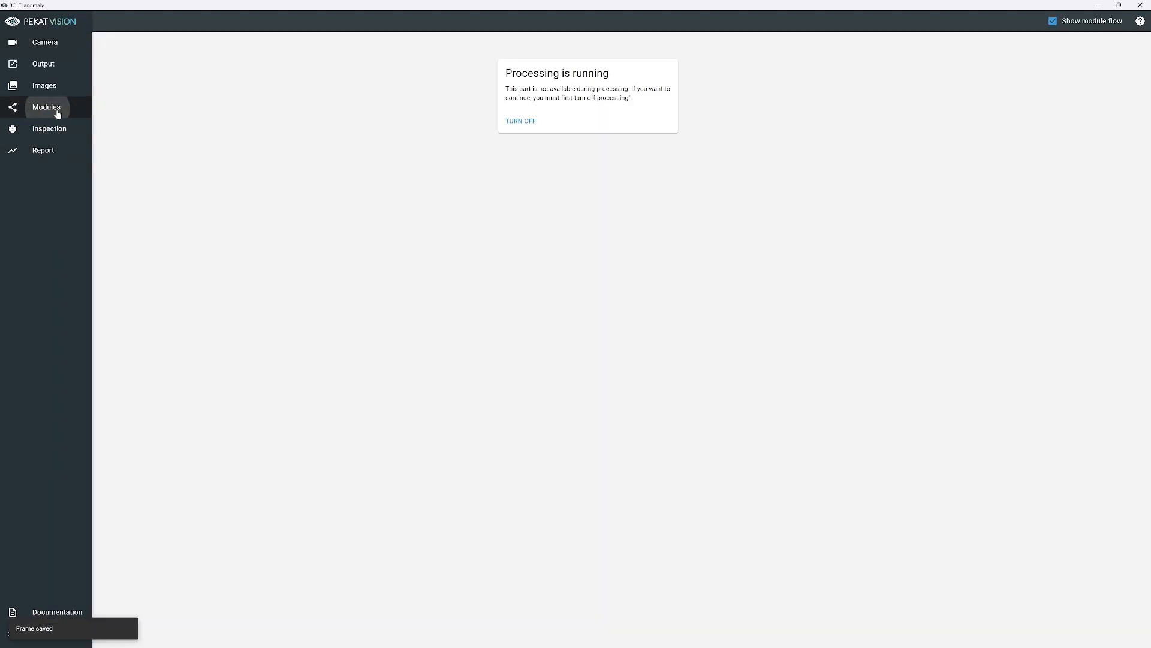
pyautogui.click(520, 123)
pyautogui.click(583, 117)
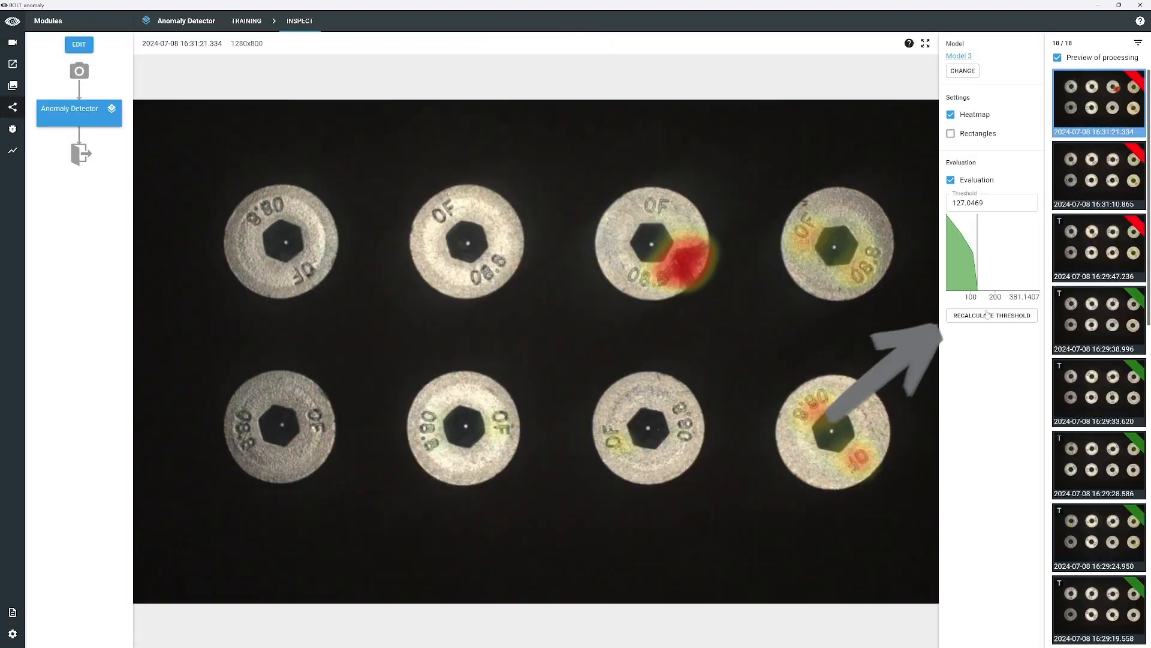
# Step: Recalculate the evaluation threshold with image 16:31:10.865 annotated as OK and image 16:31:21.334 as NG
pyautogui.click(989, 315)
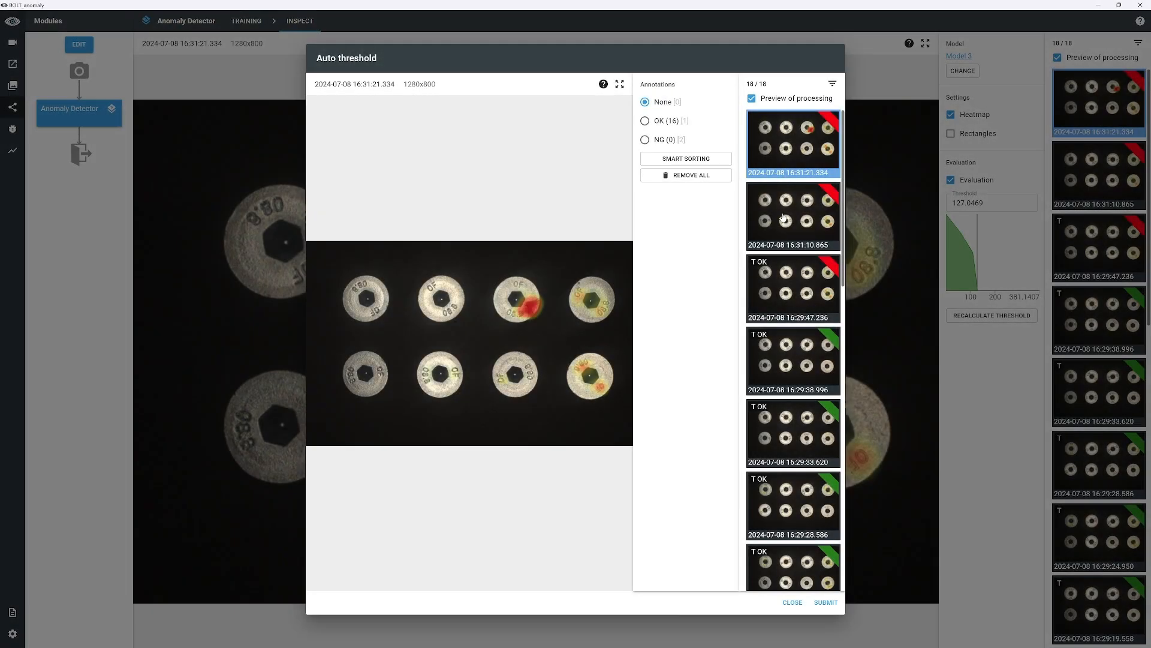
pyautogui.click(784, 217)
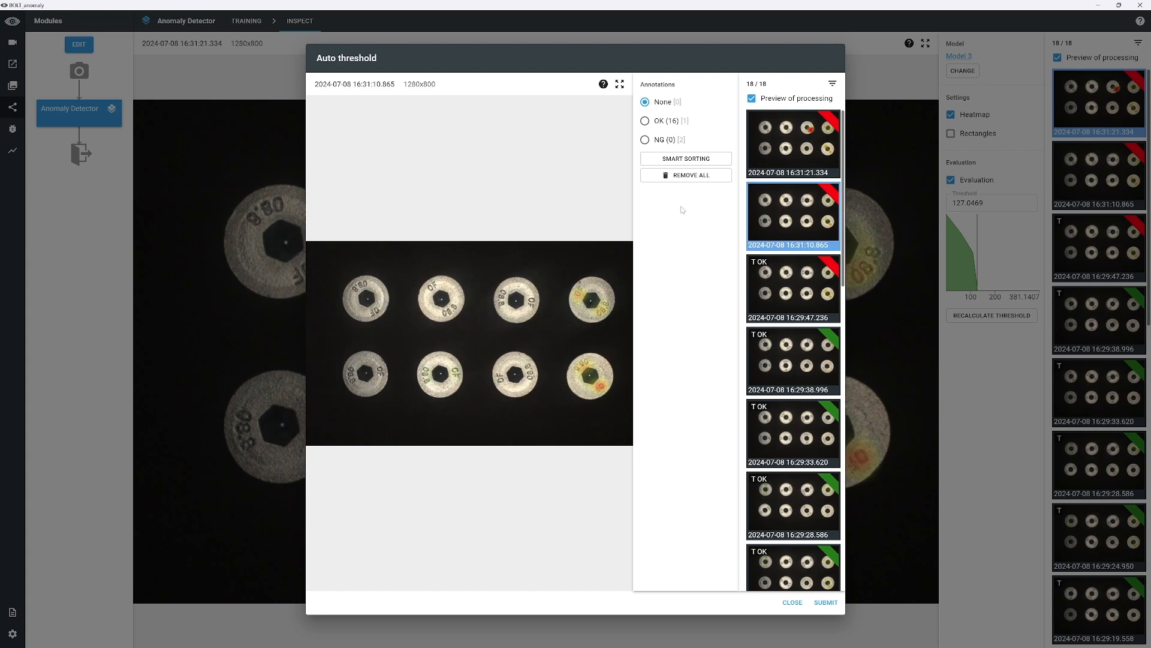
pyautogui.click(800, 165)
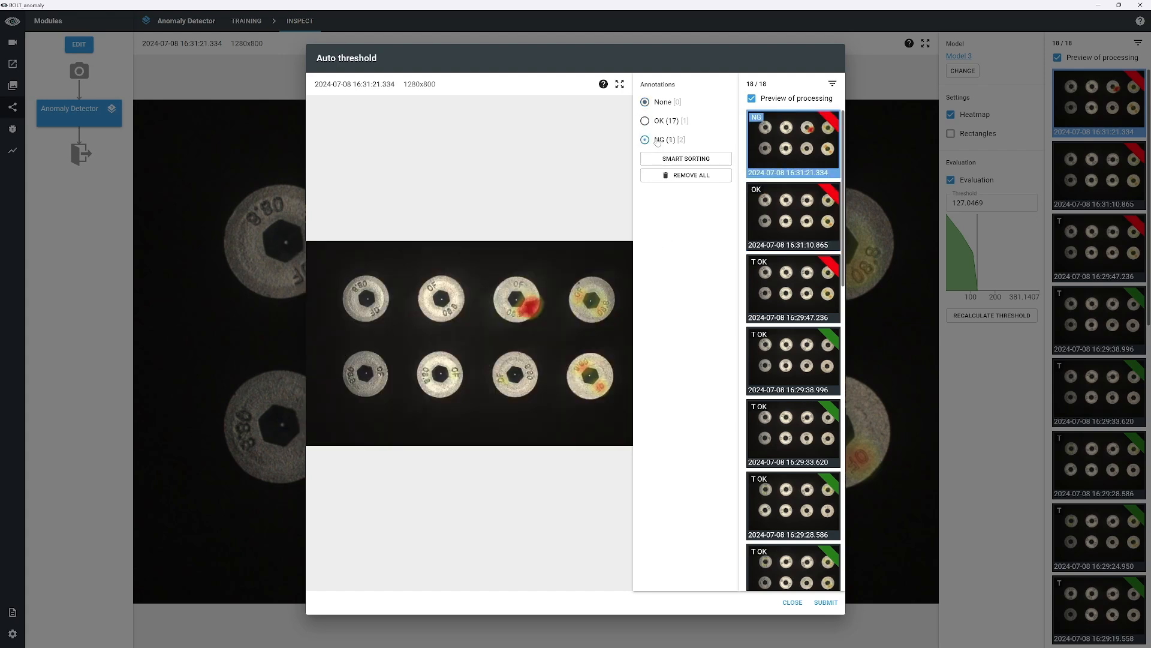
pyautogui.click(826, 607)
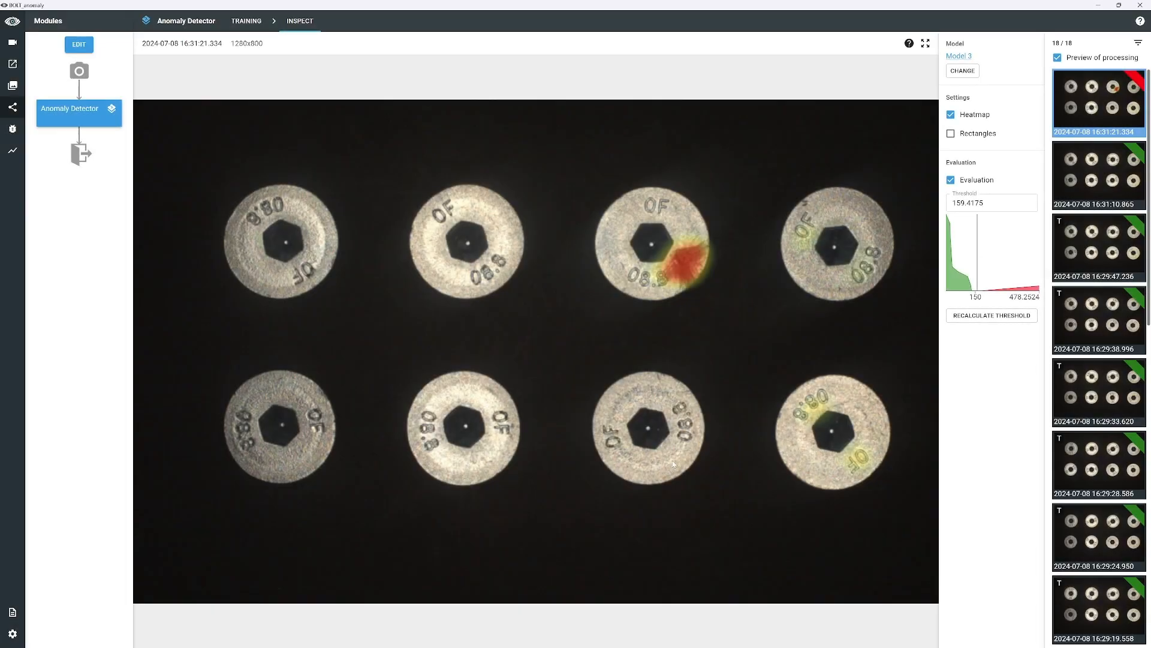
# Step: Show defect rectangles in the Anomaly Detector's inspection and view the good-bolt image 16:31:10.865
pyautogui.click(950, 134)
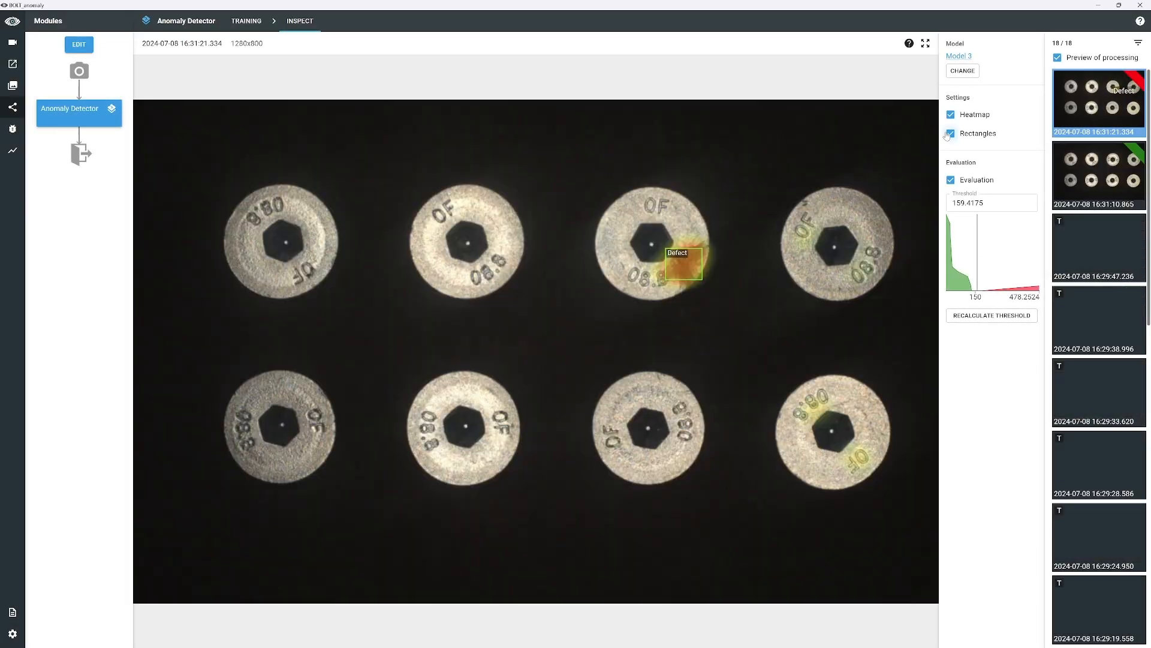
pyautogui.click(1113, 184)
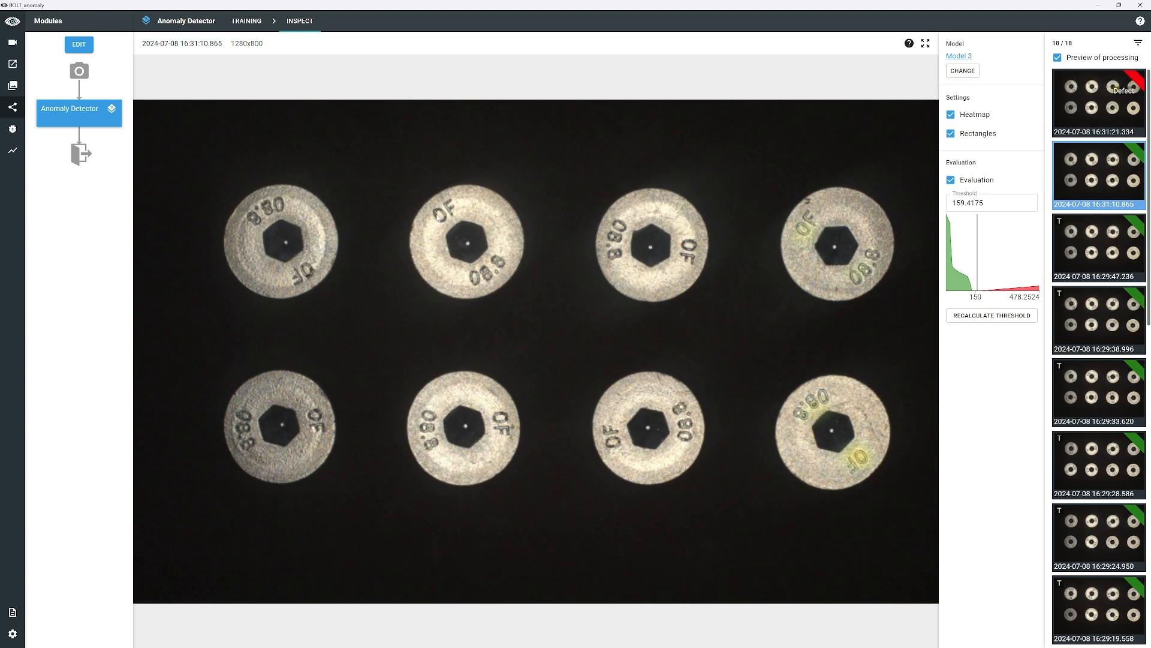
# Step: Enable processing on the live camera and capture a frame containing a chipped bolt and a bolt with a small dark spot
pyautogui.click(22, 42)
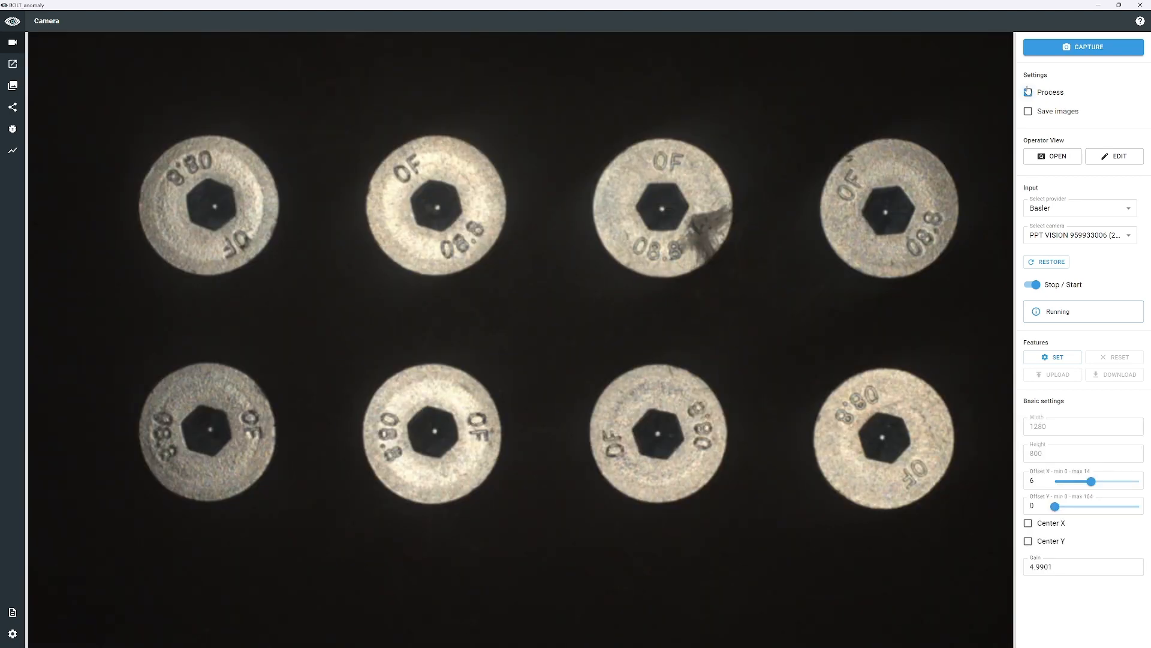
pyautogui.click(1028, 92)
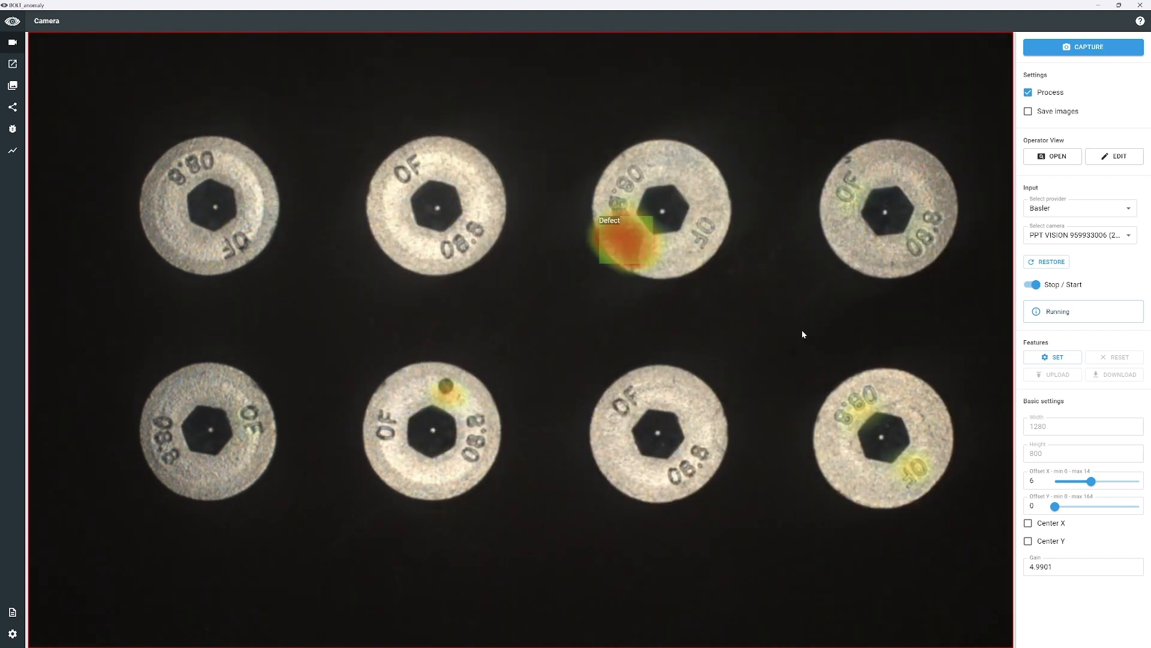
pyautogui.click(1073, 53)
# Step: Lower the Anomaly Detector's evaluation threshold to 129.0644 while inspecting the newly captured image
pyautogui.click(22, 108)
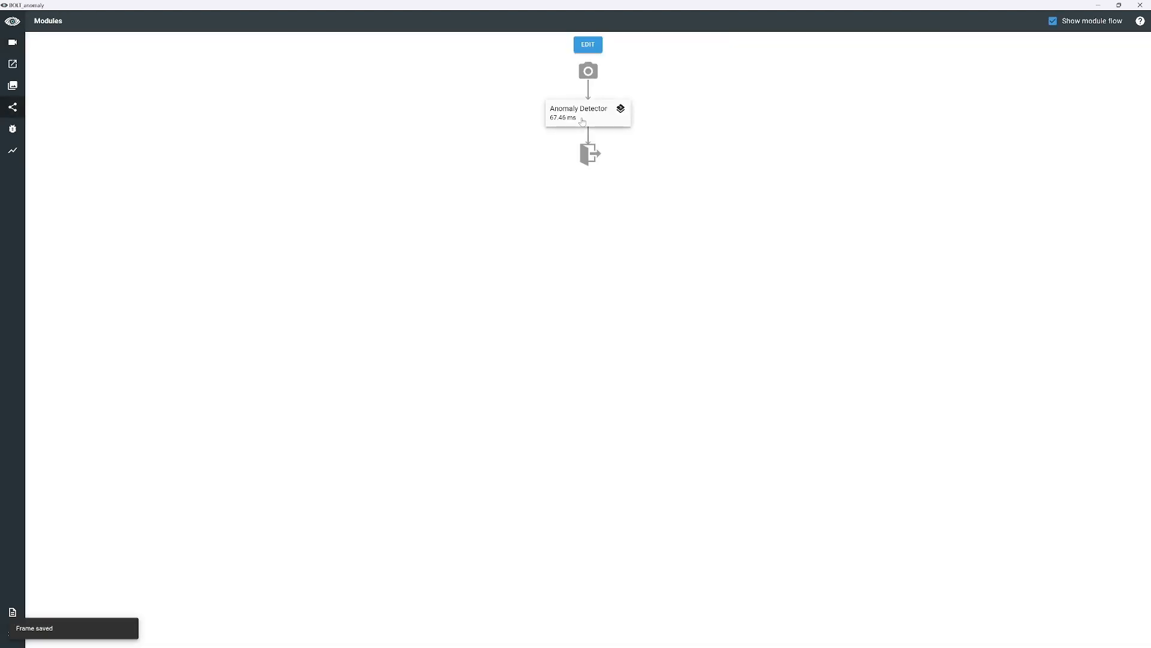
pyautogui.click(582, 122)
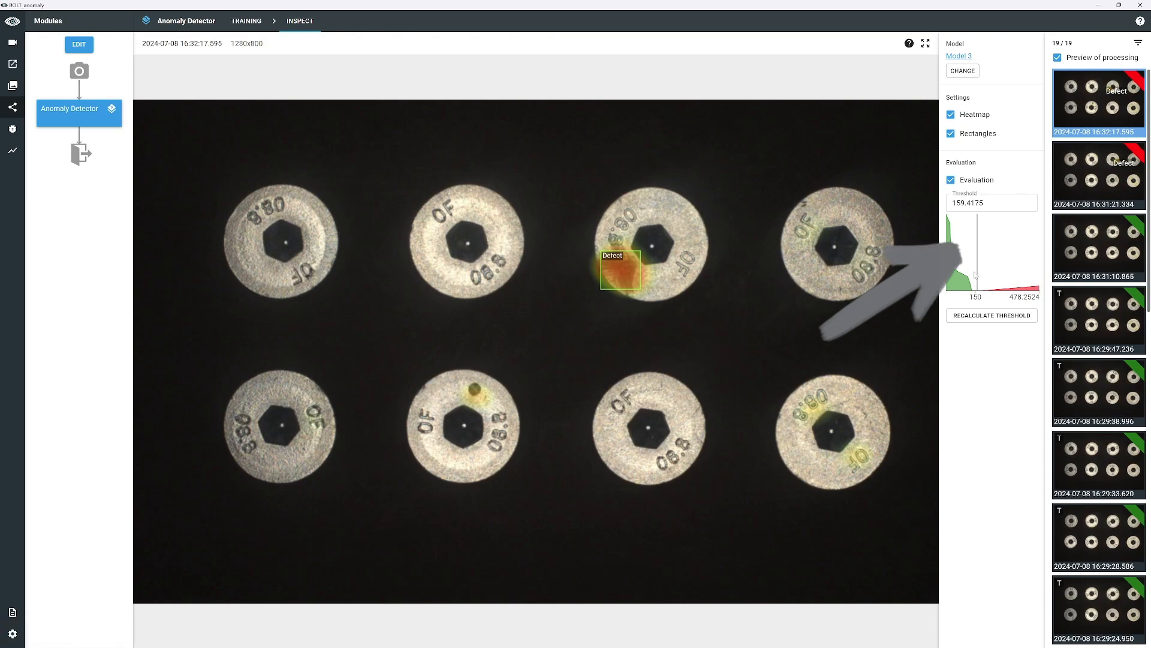
pyautogui.moveTo(978, 286); pyautogui.dragTo(974, 288)
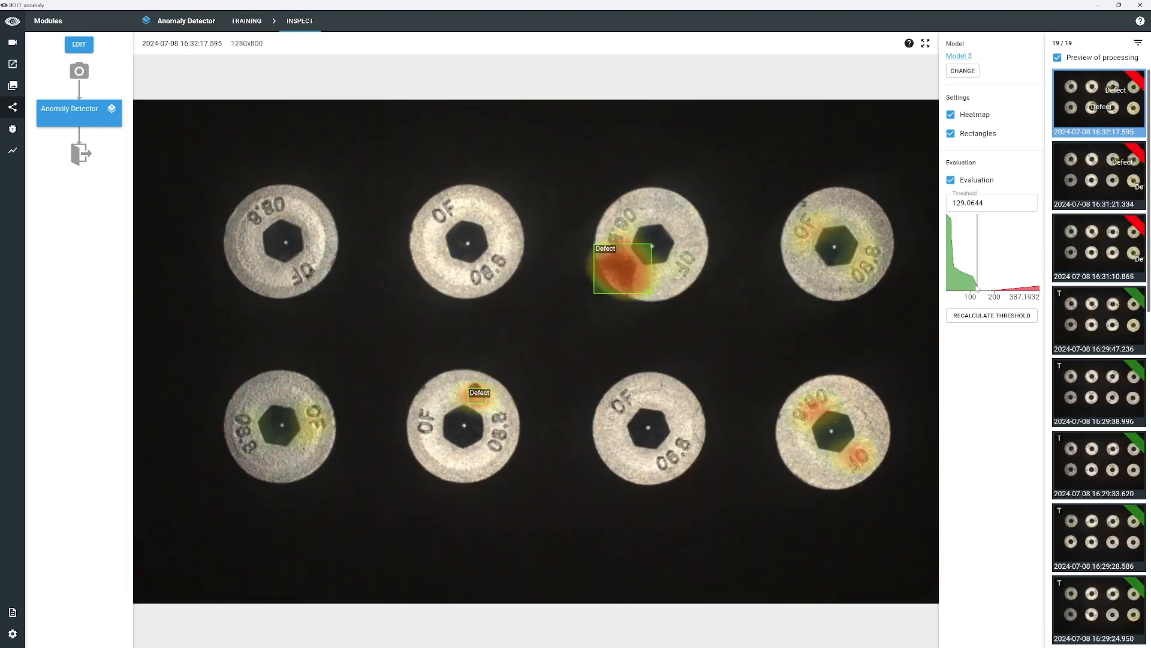
# Step: Test the detector on the live camera by enabling processing for different defective bolts, and turn processing off again
pyautogui.click(12, 42)
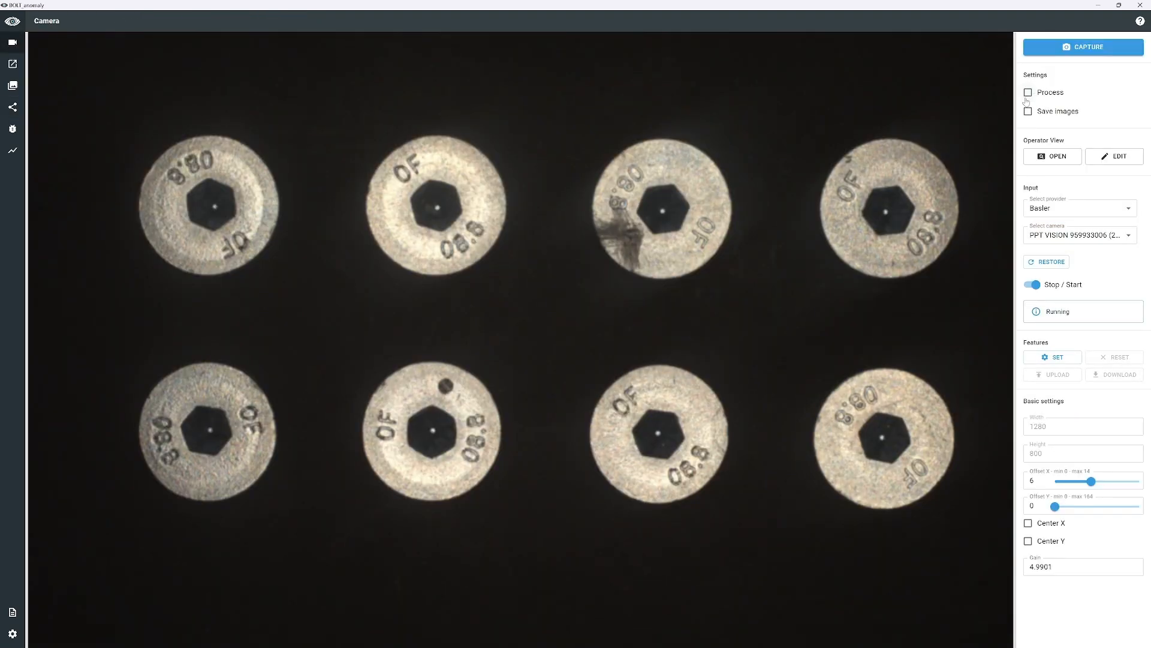
pyautogui.click(1028, 94)
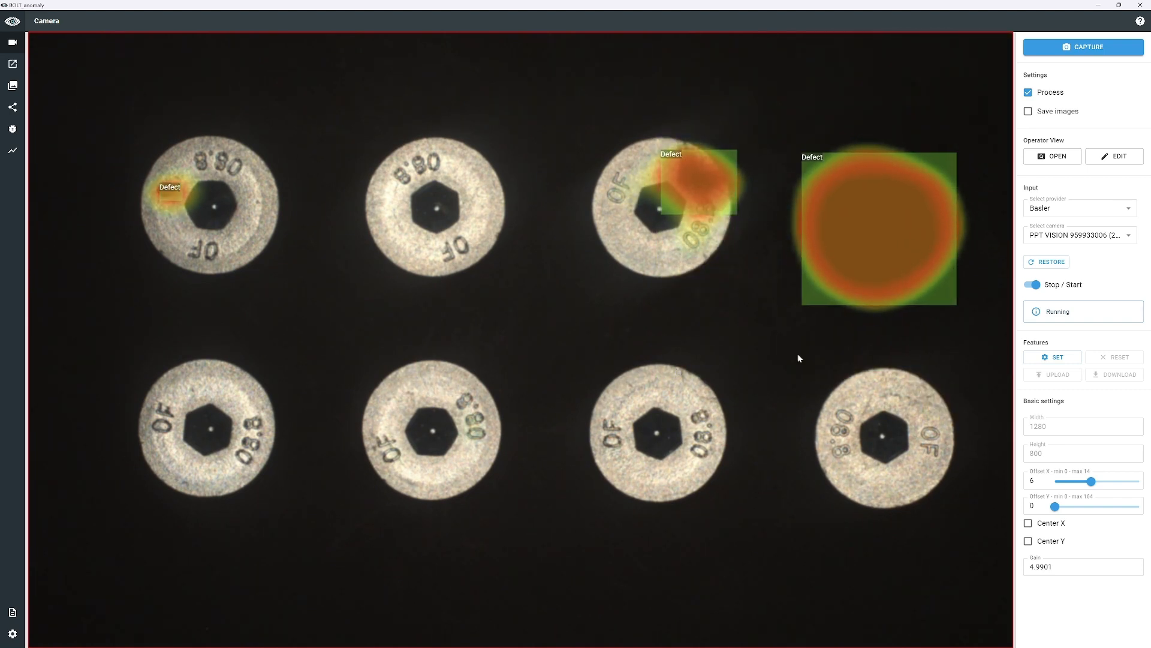
pyautogui.click(1028, 92)
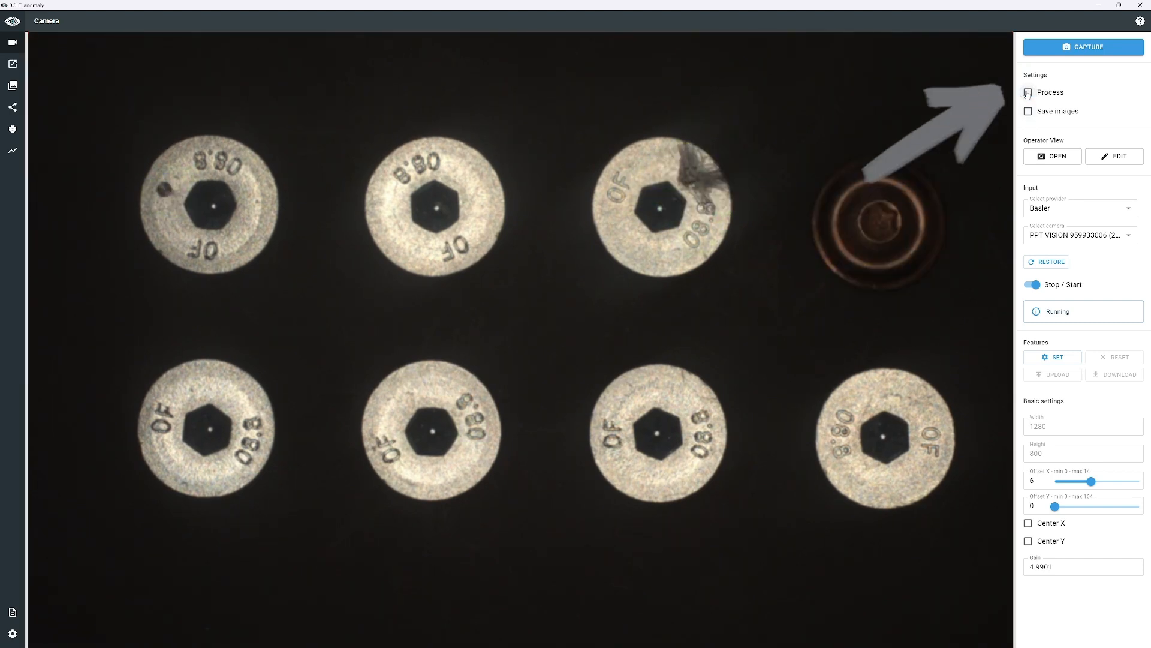